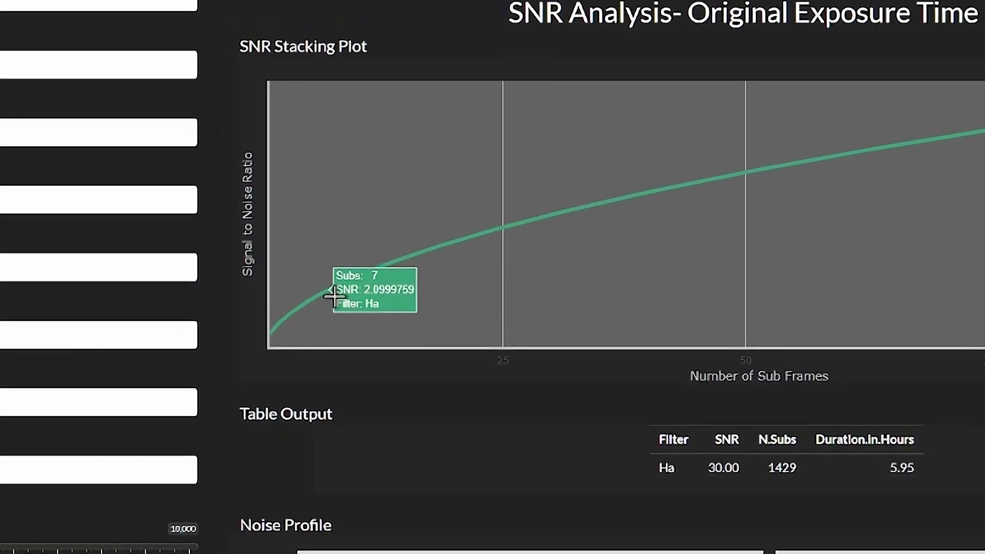
Step: Highlight the Ha row and OIII's 31.67 hours, then read statistics for a sky region of the light frame
left_click_drag(629, 435, 812, 442)
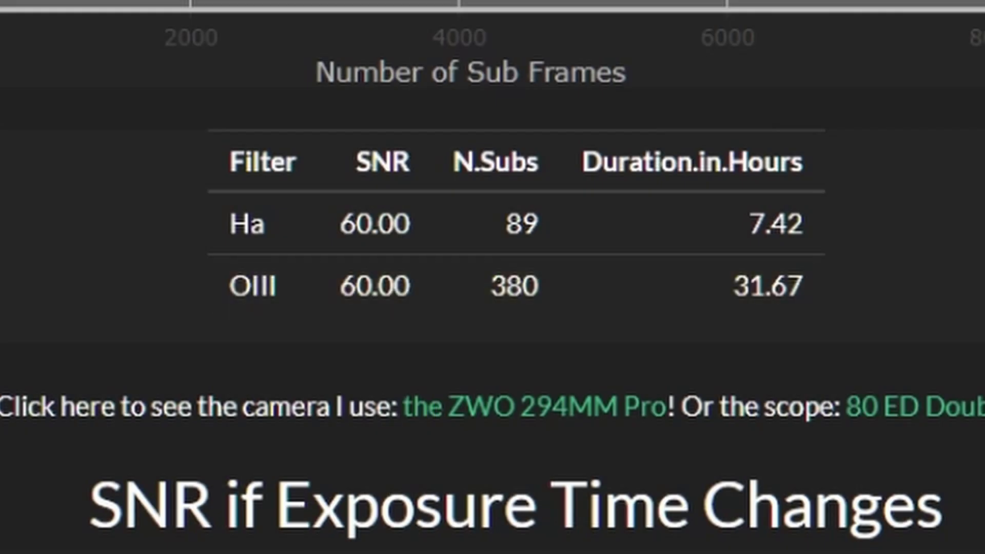
left_click_drag(833, 302, 725, 297)
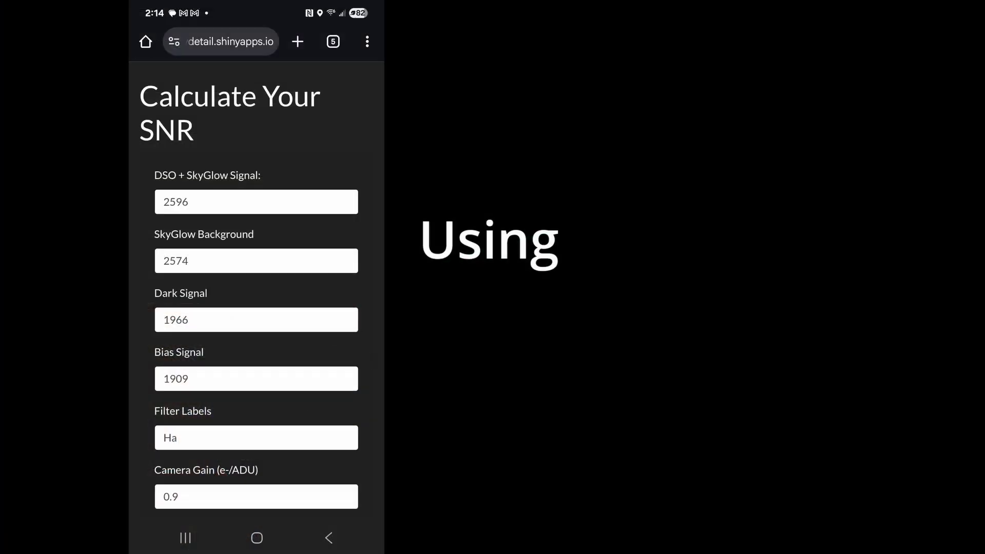
scroll(257, 277, "down", 5)
scroll(256, 277, "down", 4)
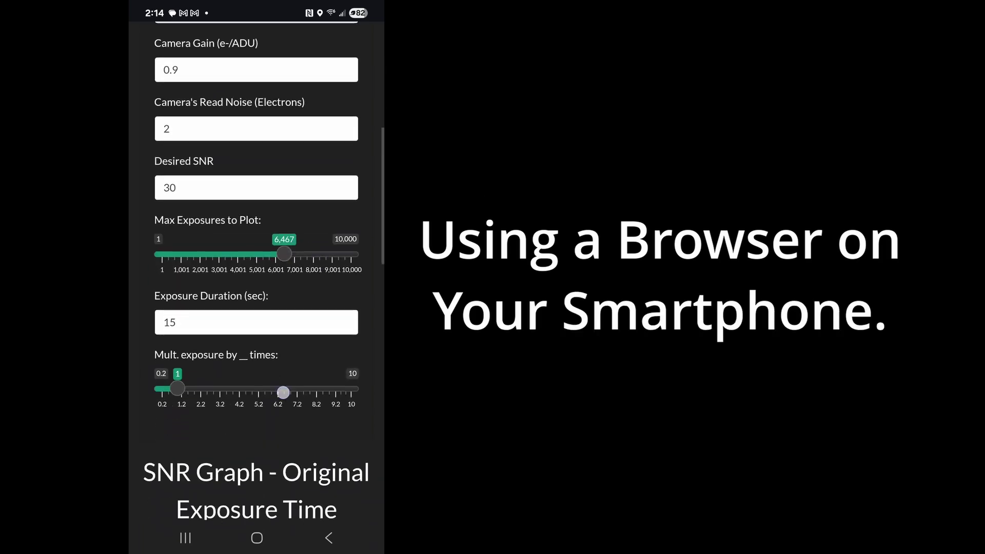
scroll(308, 220, "down", 7)
left_click_drag(347, 309, 197, 360)
scroll(308, 280, "down", 2)
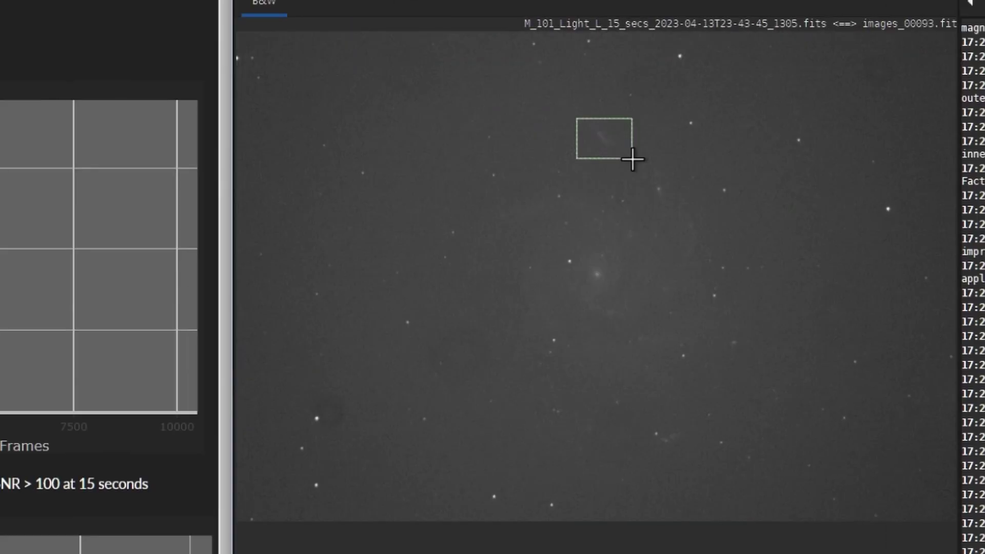
right_click(592, 138)
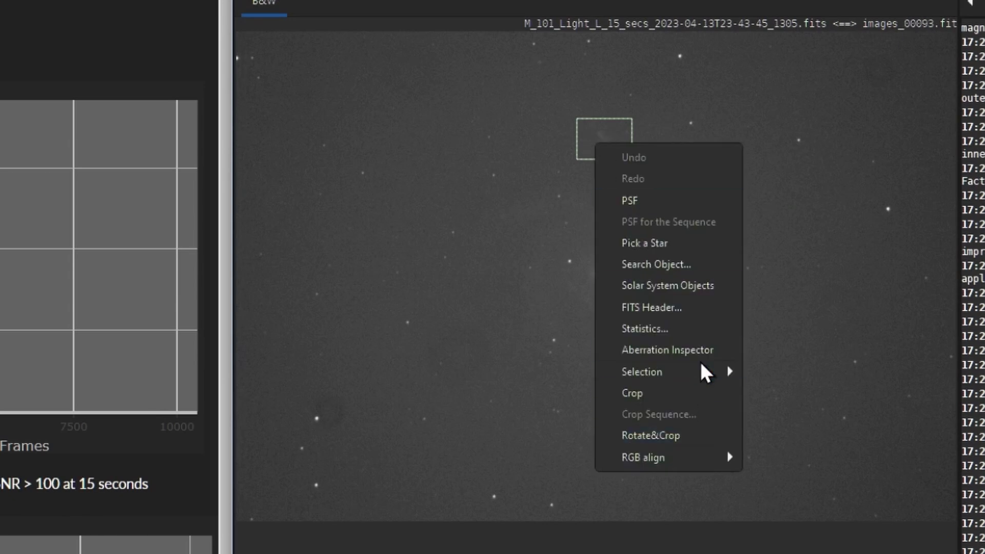
left_click(636, 329)
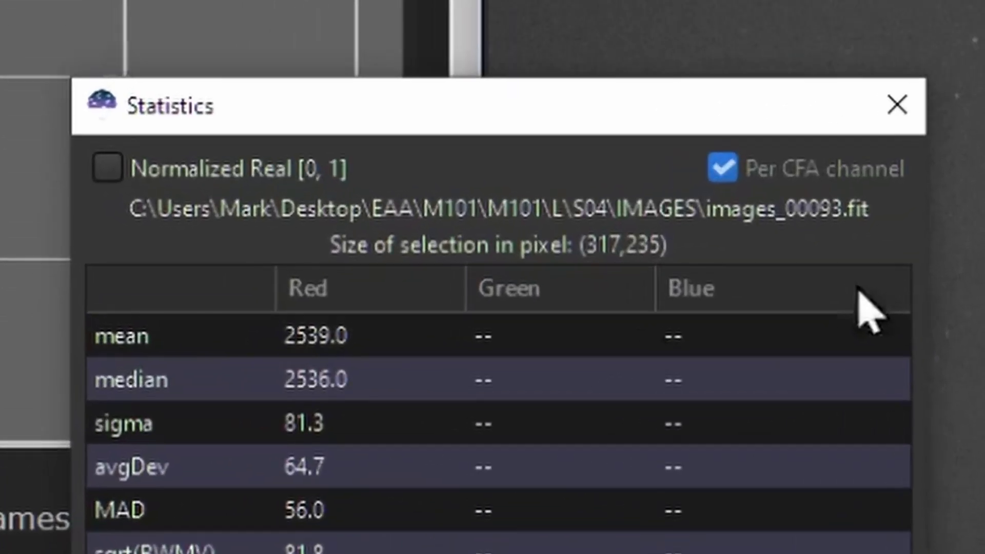
Step: Read the mean pixel level of a wider region on the master dark
left_click_drag(191, 156, 306, 223)
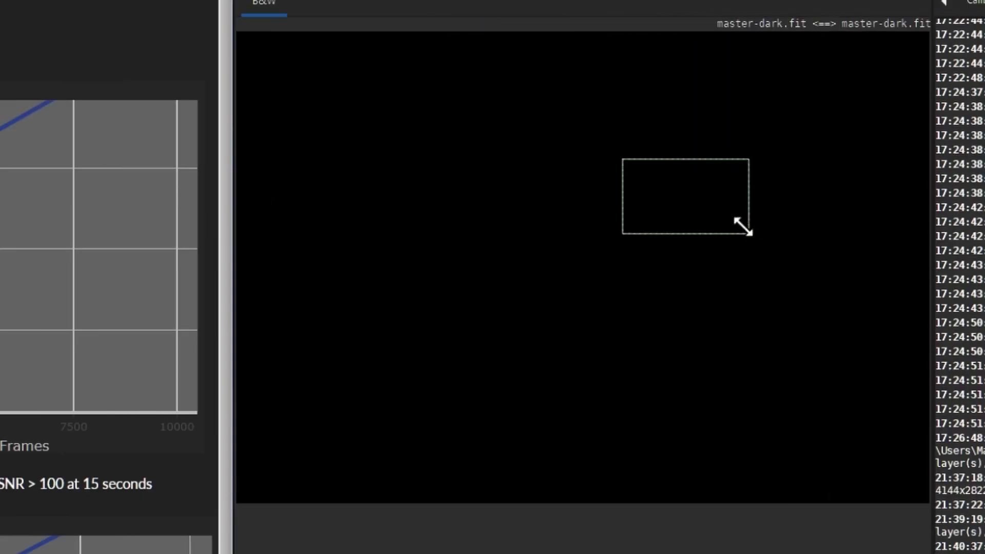
right_click(691, 197)
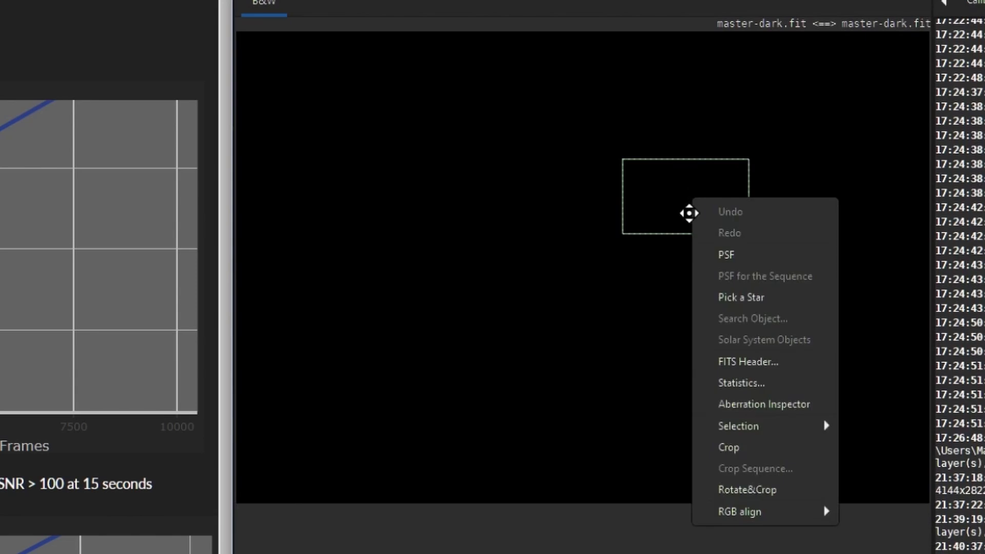
left_click(727, 389)
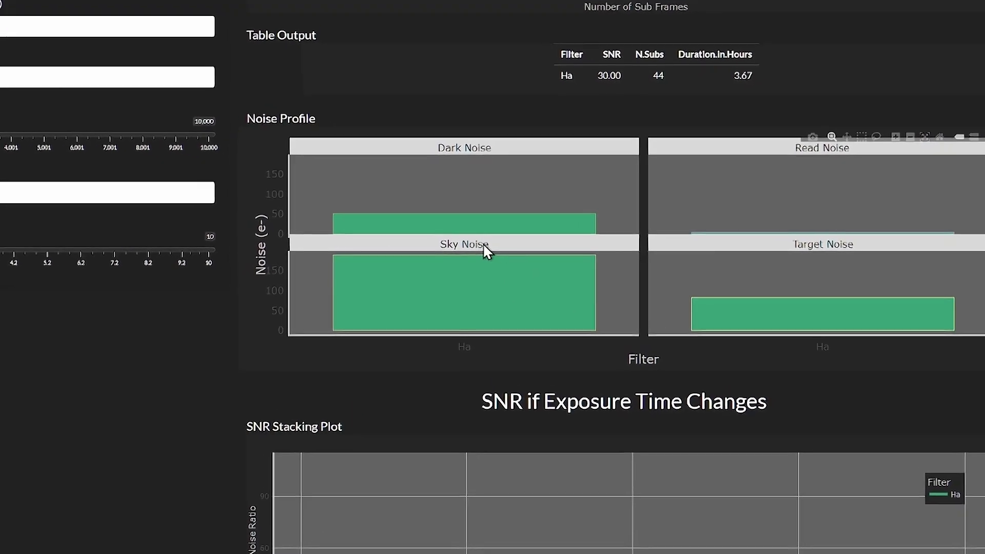
Step: Inspect the Noise Profile bars, then return to the Ha and OIII subs and hours table
mouse_move(778, 315)
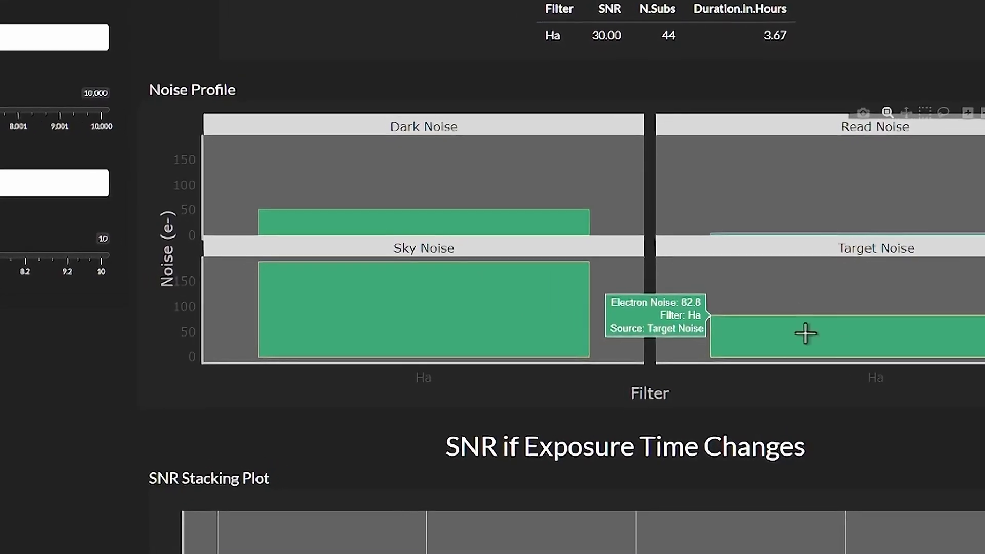
mouse_move(512, 315)
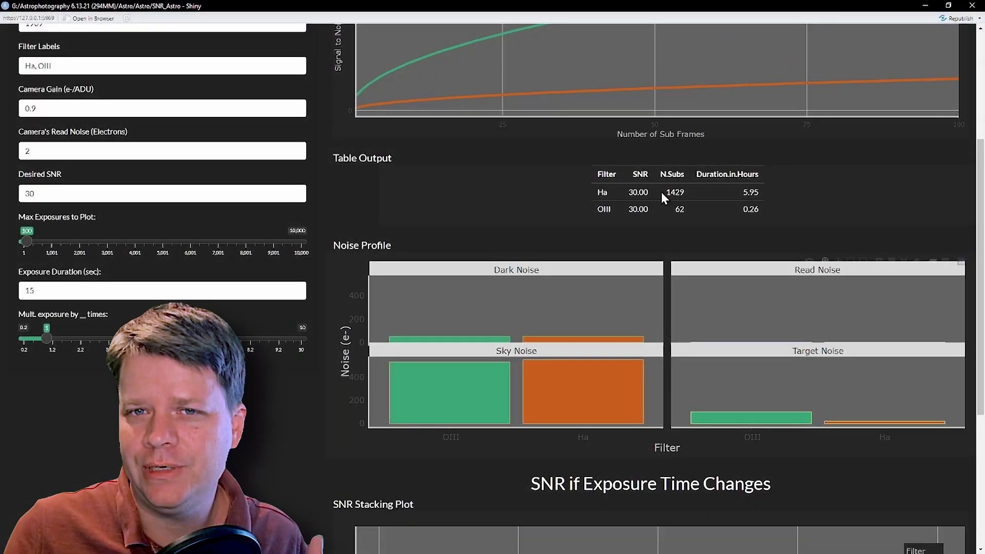
scroll(731, 215, "up", 4)
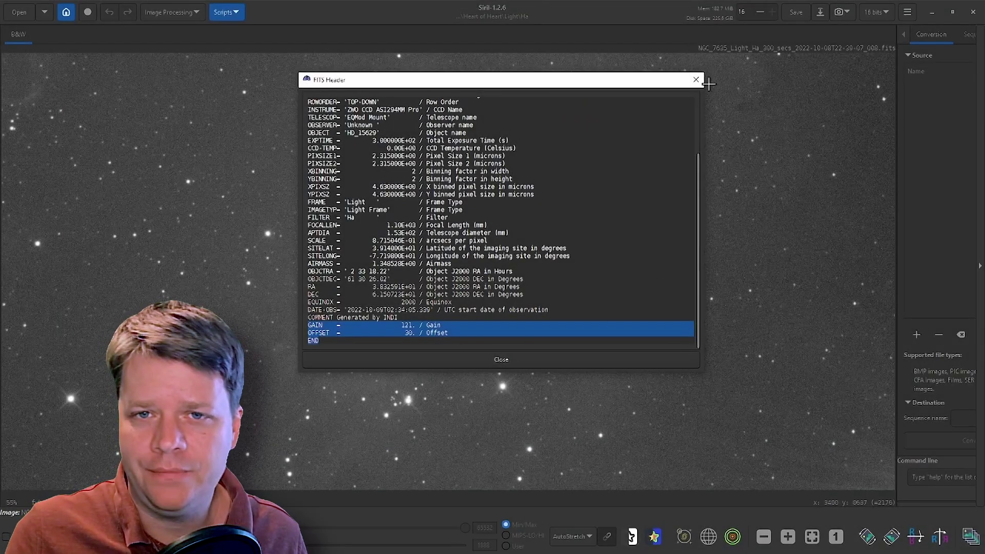
Step: Close the FITS header and show statistics for a small sky patch on the Ha frame
left_click(697, 80)
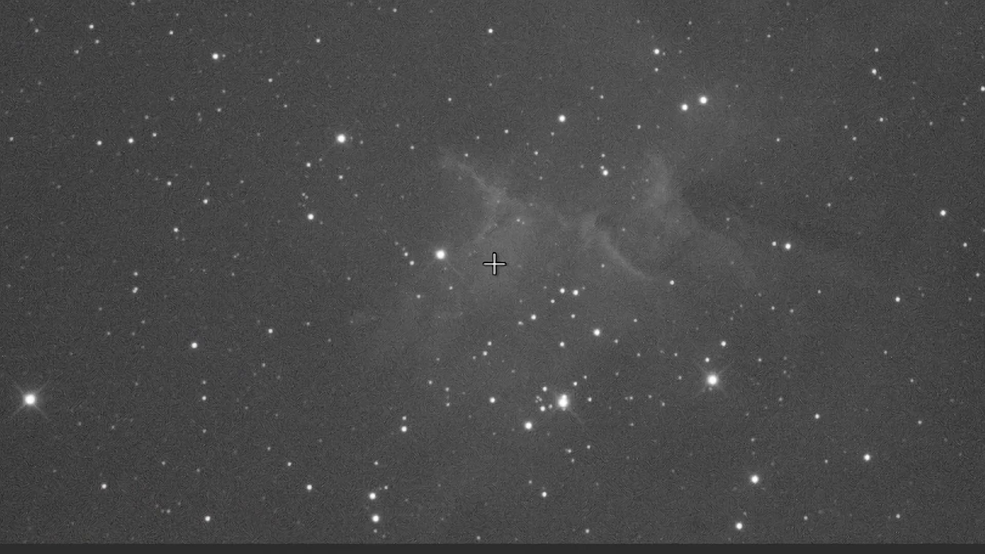
scroll(495, 264, "up", 3)
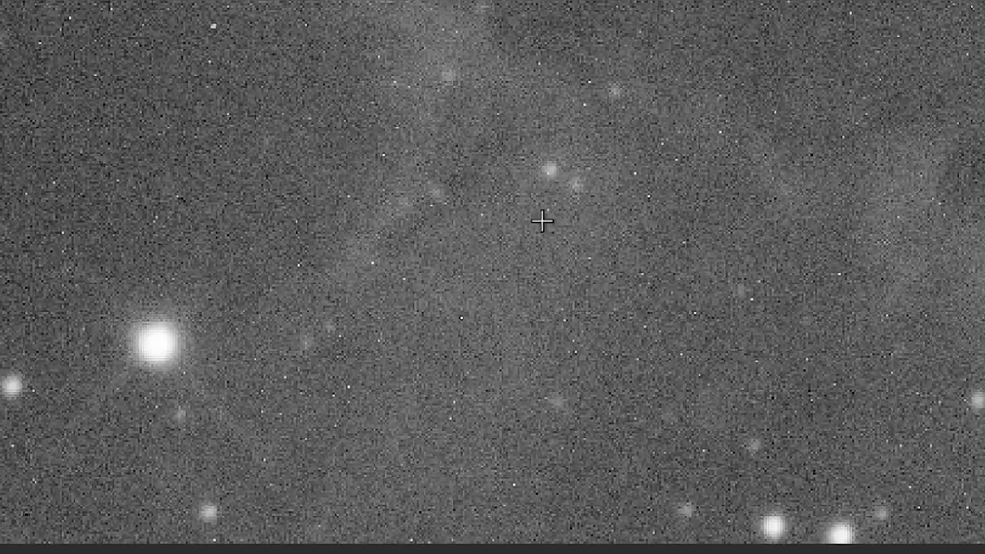
left_click_drag(525, 193, 572, 227)
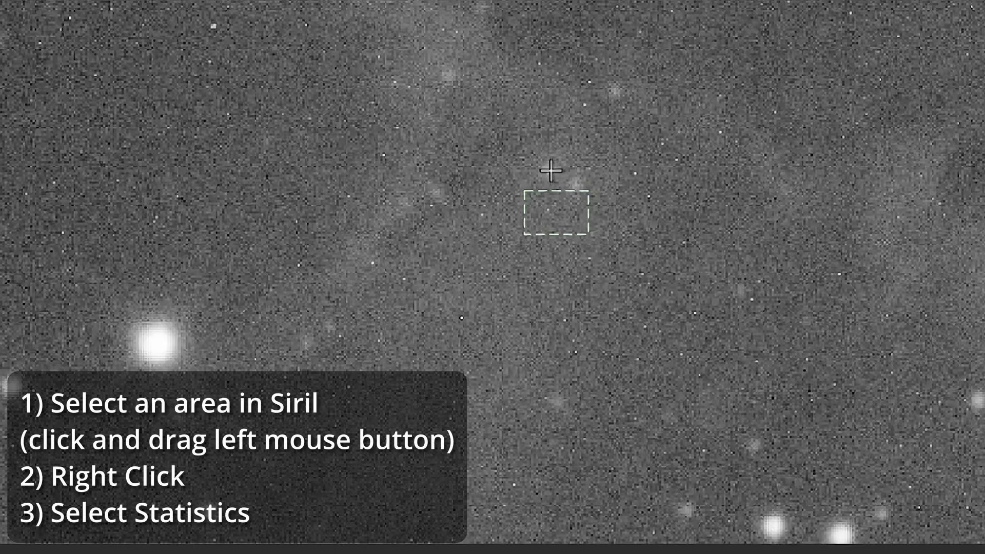
scroll(561, 226, "up", 1)
right_click(561, 230)
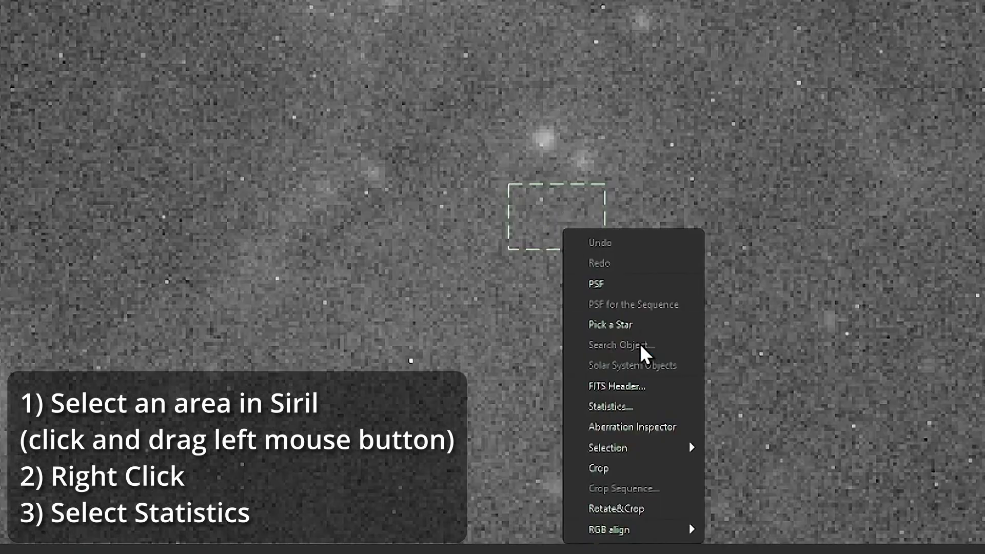
left_click(638, 408)
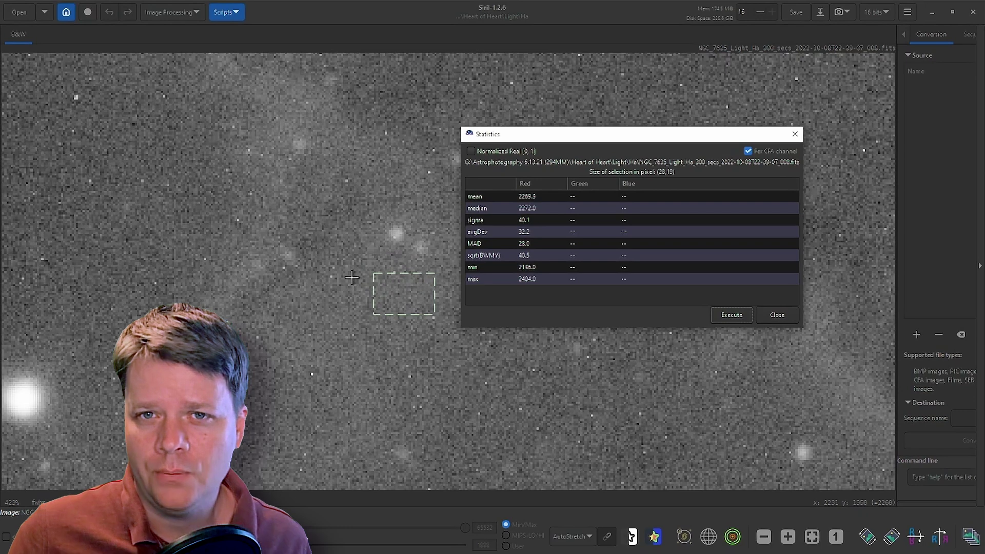
Step: Resample a star-free background patch until the statistics read a mean of 2176
scroll(352, 278, "down", 4)
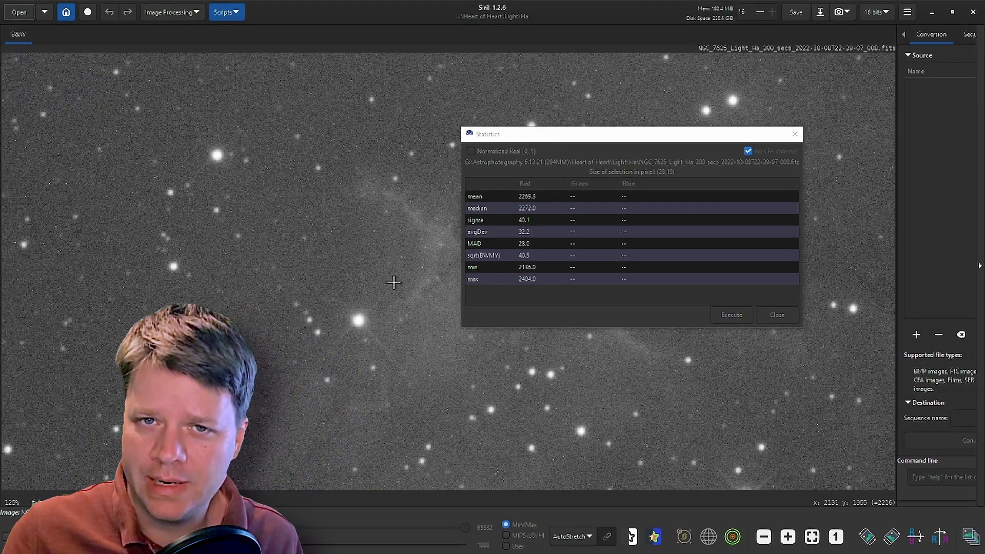
scroll(235, 180, "left", 3)
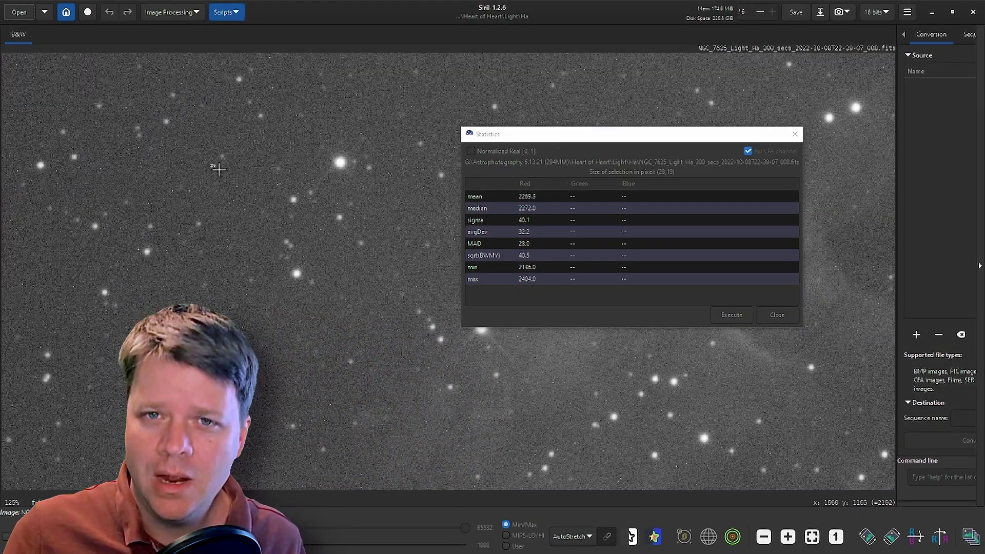
left_click(729, 316)
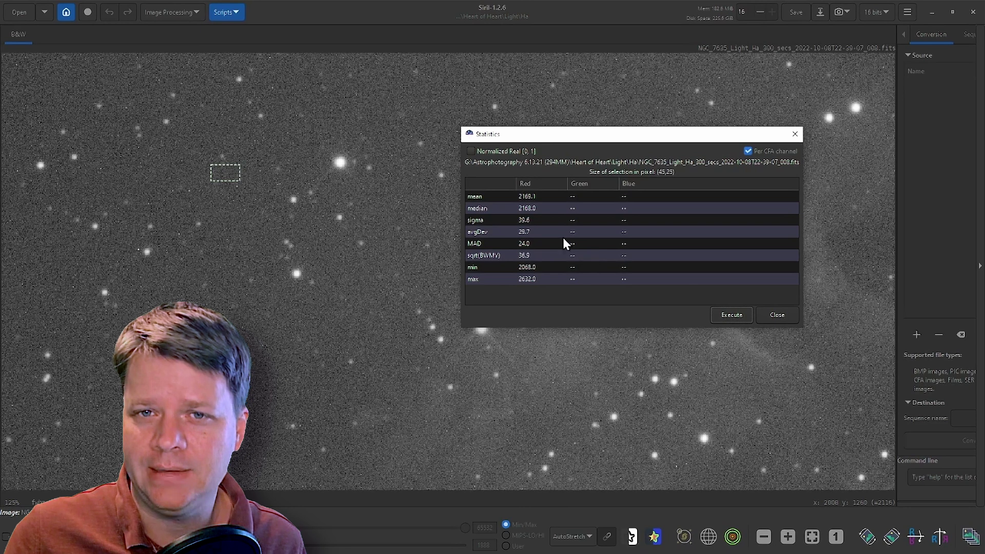
left_click_drag(274, 220, 296, 235)
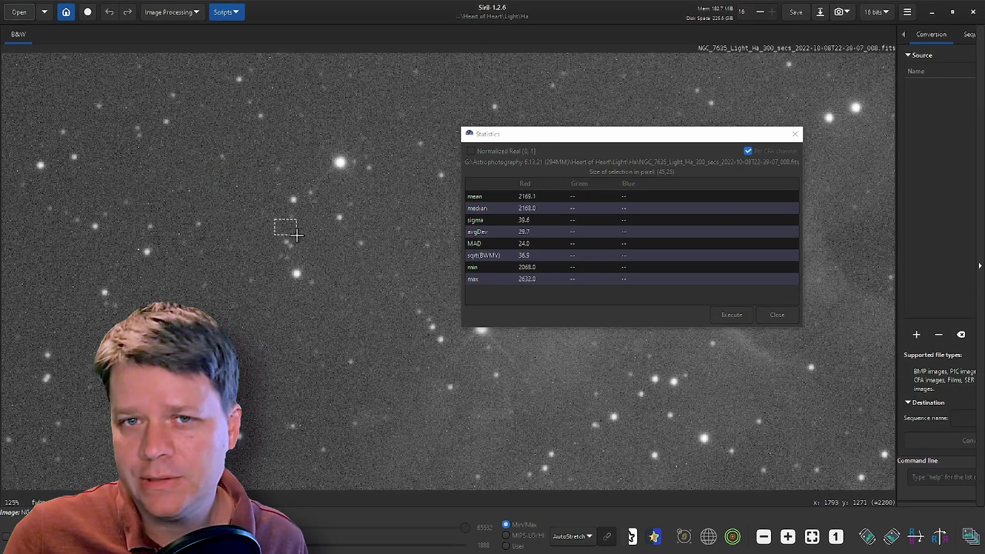
left_click(733, 316)
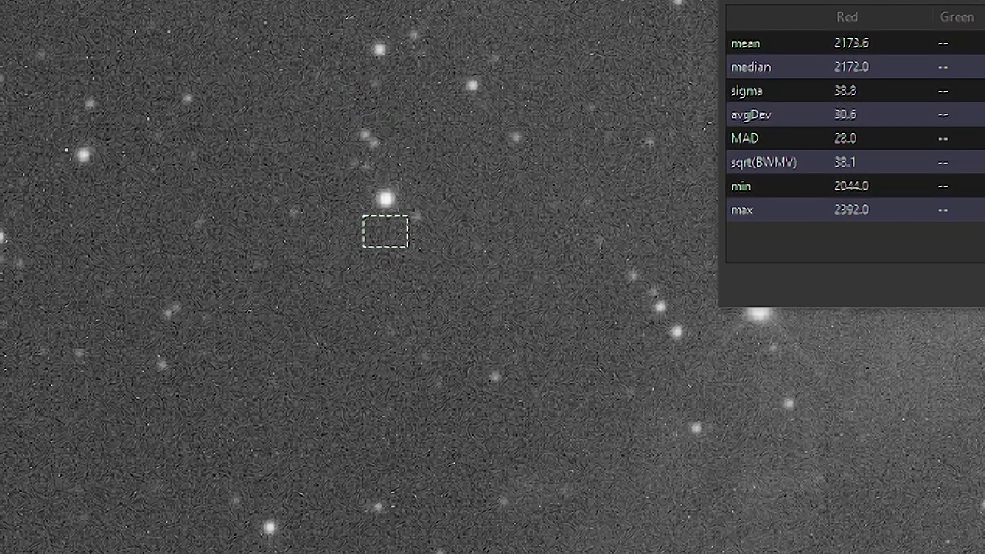
left_click_drag(378, 229, 355, 237)
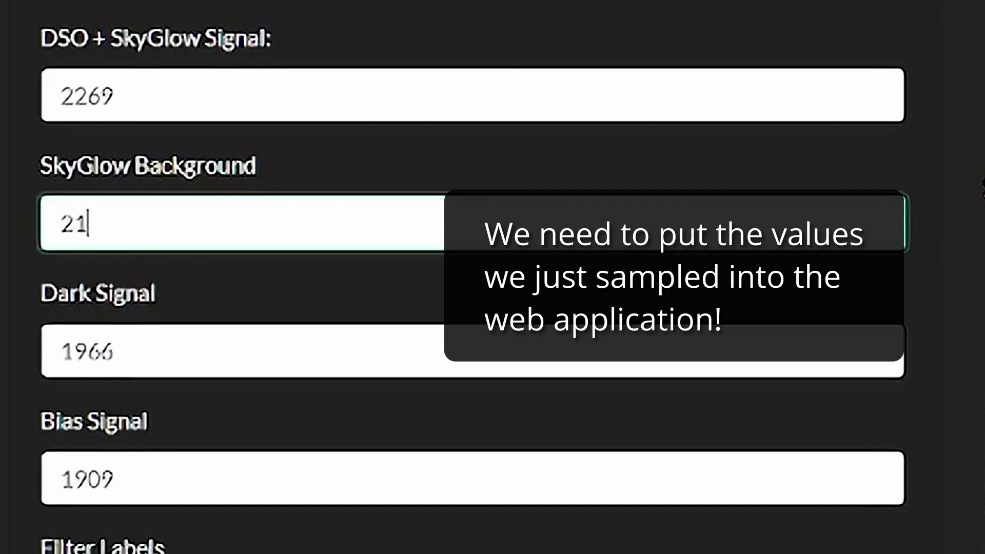
Step: Finish the 2177 SkyGlow background, check the Dark Signal value, and label the filter Ha
type("77")
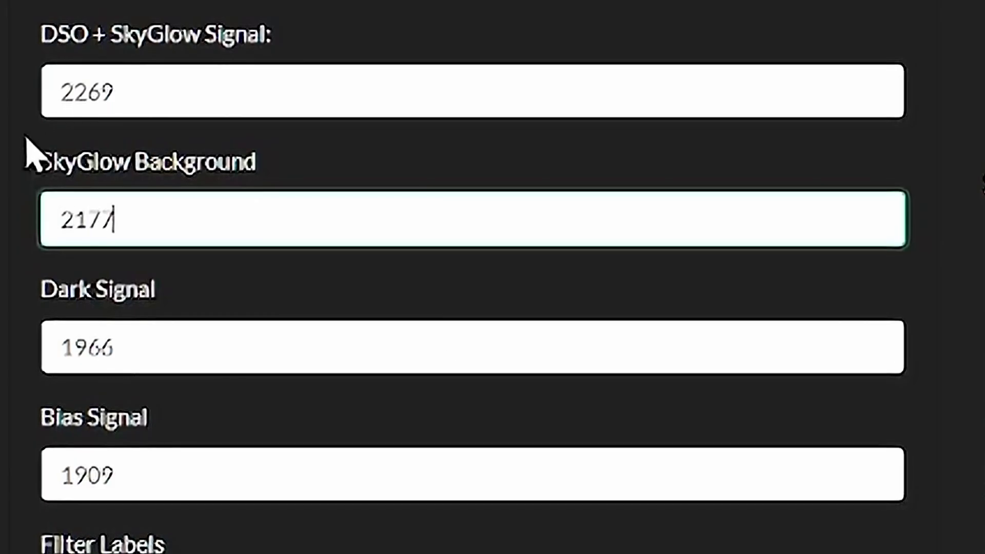
left_click(161, 335)
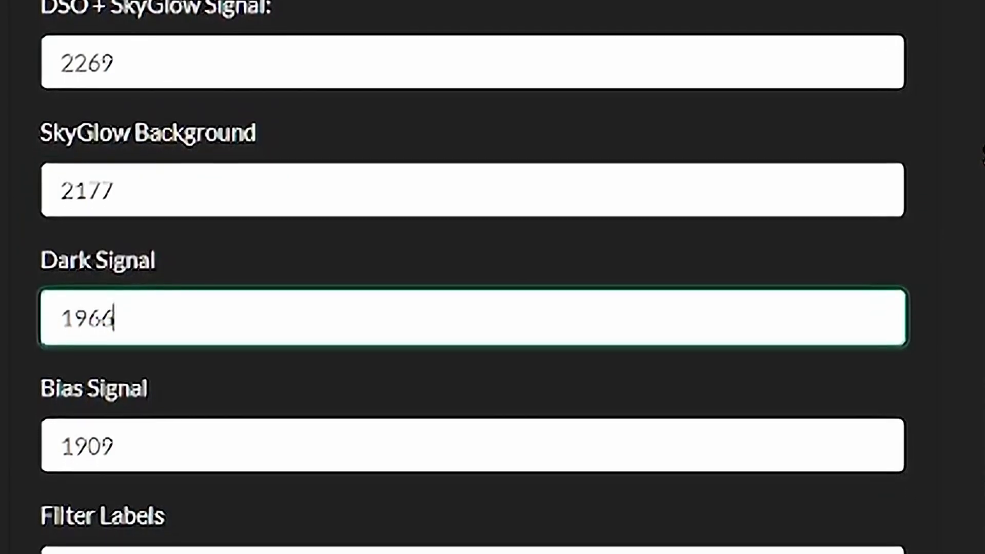
left_click(153, 547)
type("Ha")
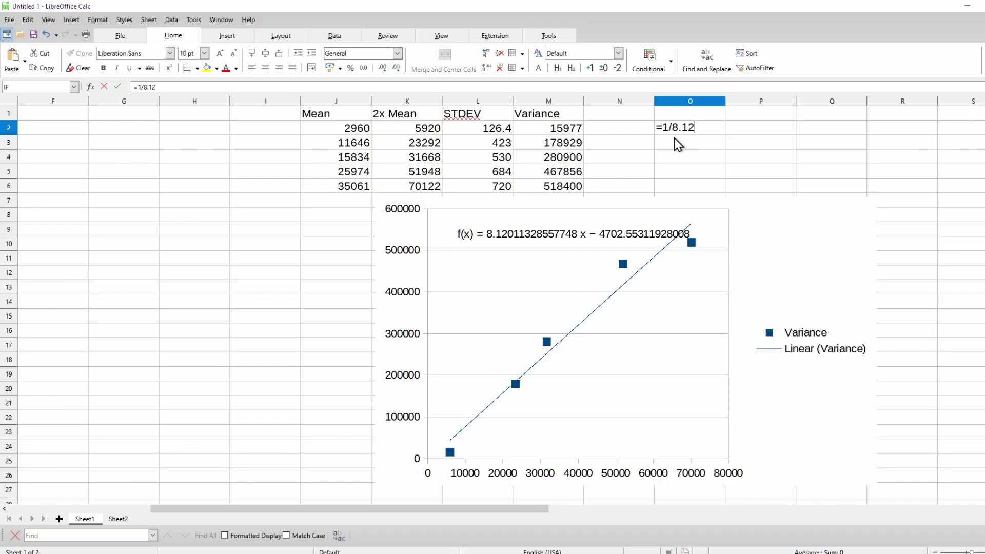
Step: Commit =1/8.12 in cell O2, giving 0.123152709, and re-enter it to confirm
key("Return")
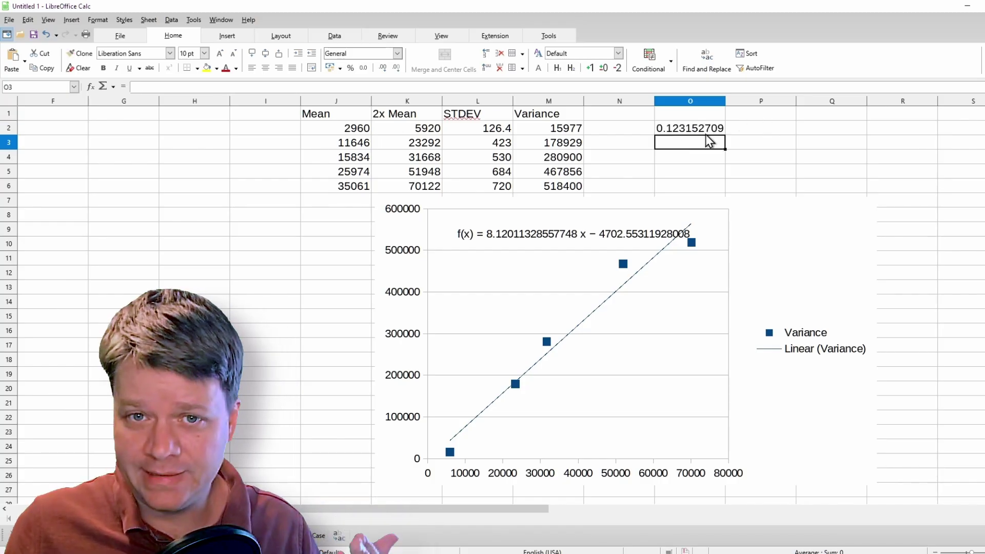
key("Up")
key("F2")
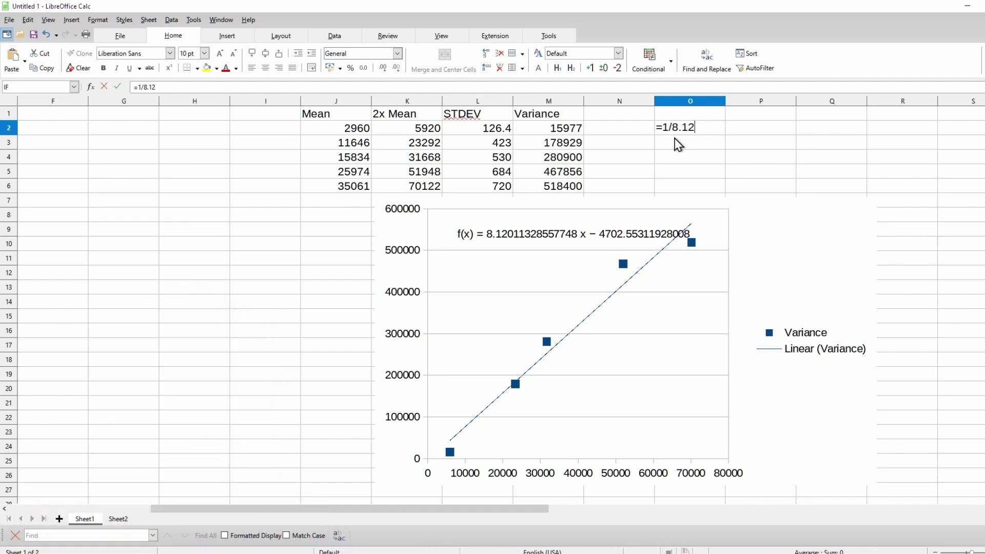
key("Return")
key("Up")
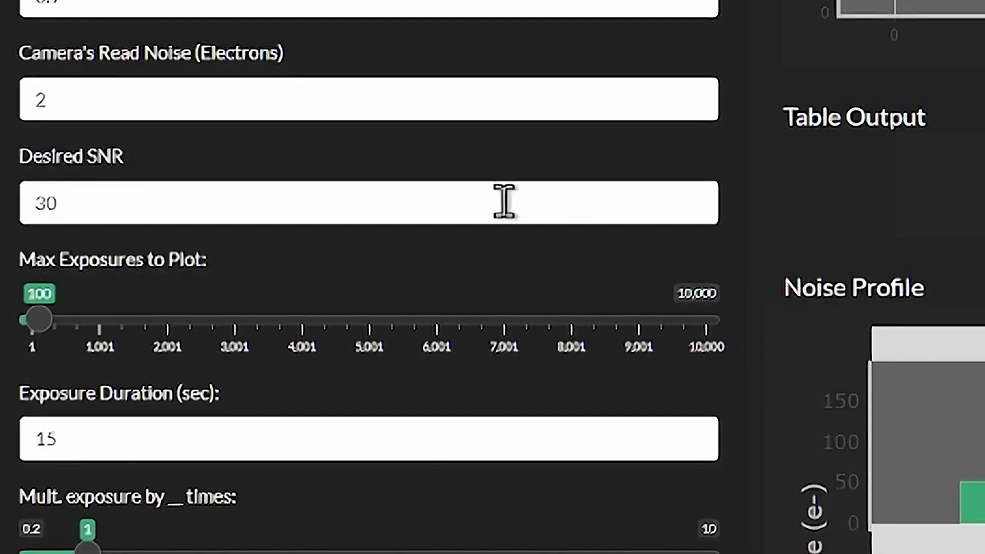
Step: Change the exposure duration from 15 to 300 seconds, so Ha needs 44 subs over 3.67 hours
left_click_drag(99, 207, 1, 225)
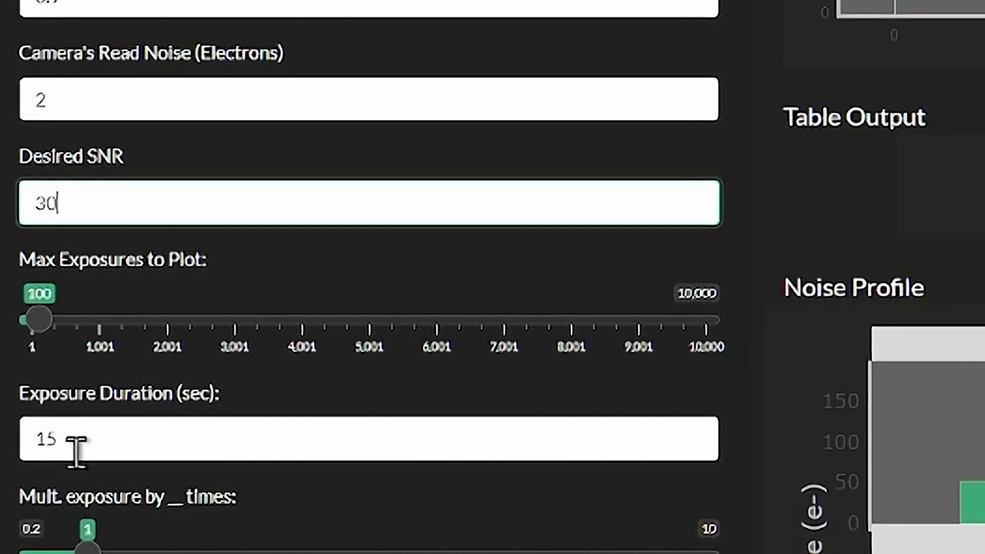
left_click_drag(68, 447, 1, 451)
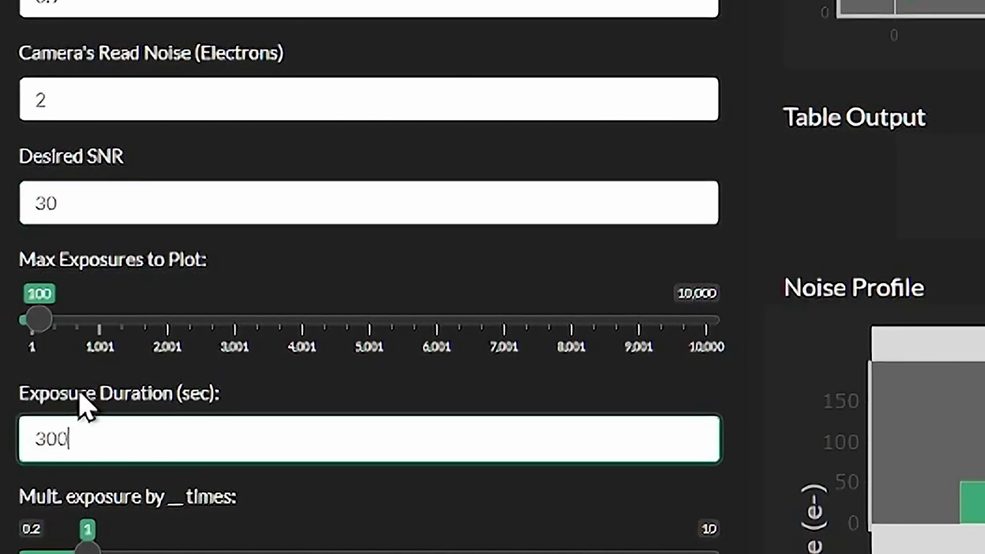
left_click(306, 202)
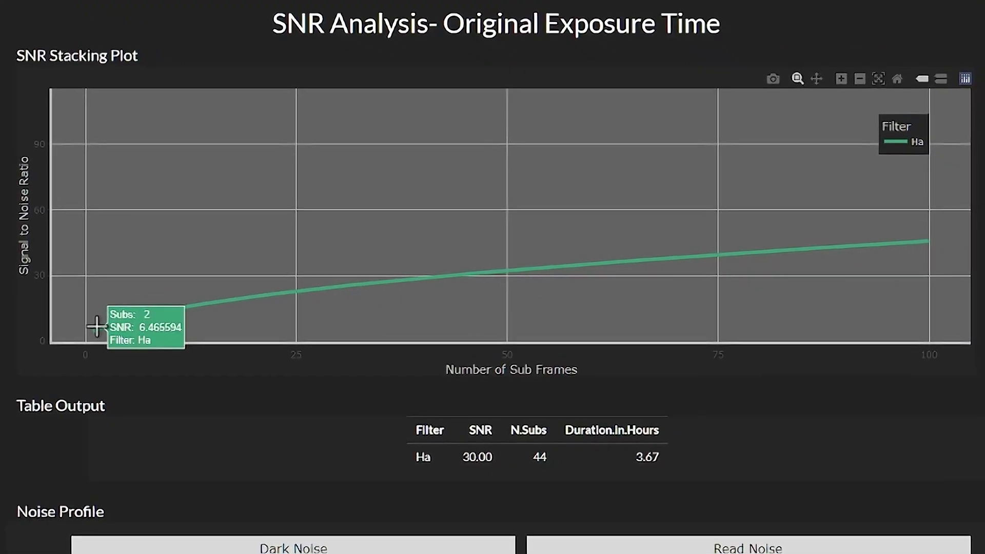
Step: Autoscale the SNR plot and highlight the Ha row showing 44 subs and 3.67 hours
left_click(880, 79)
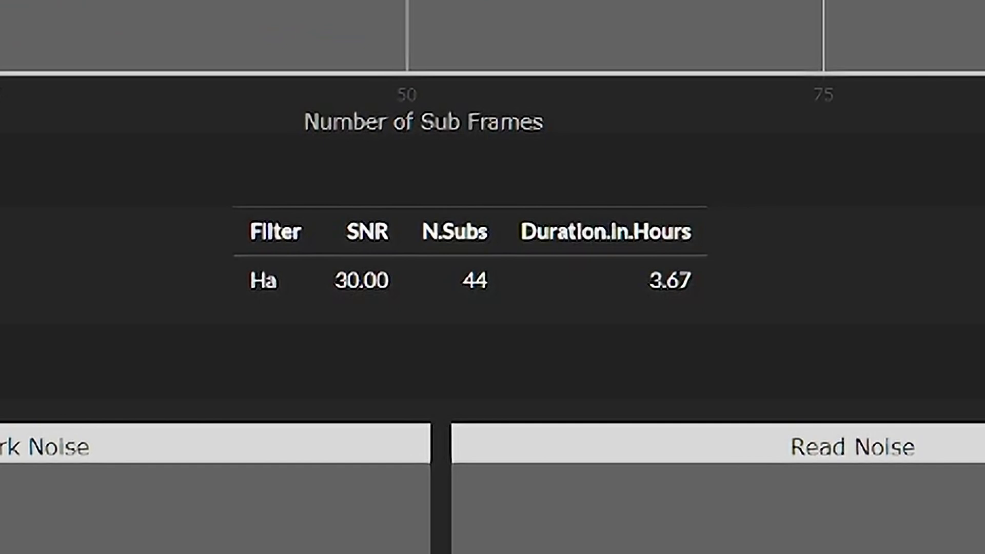
left_click_drag(228, 297, 722, 302)
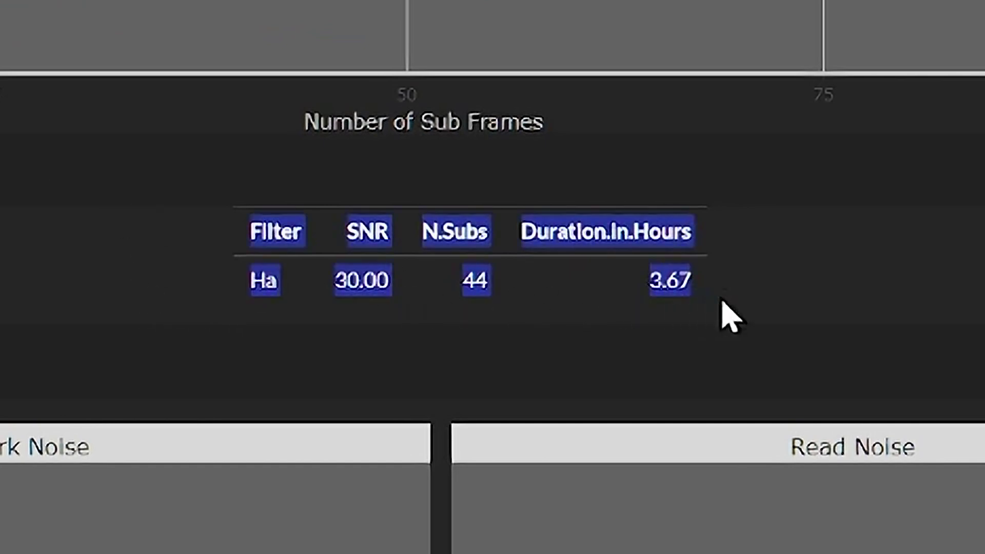
left_click(681, 286)
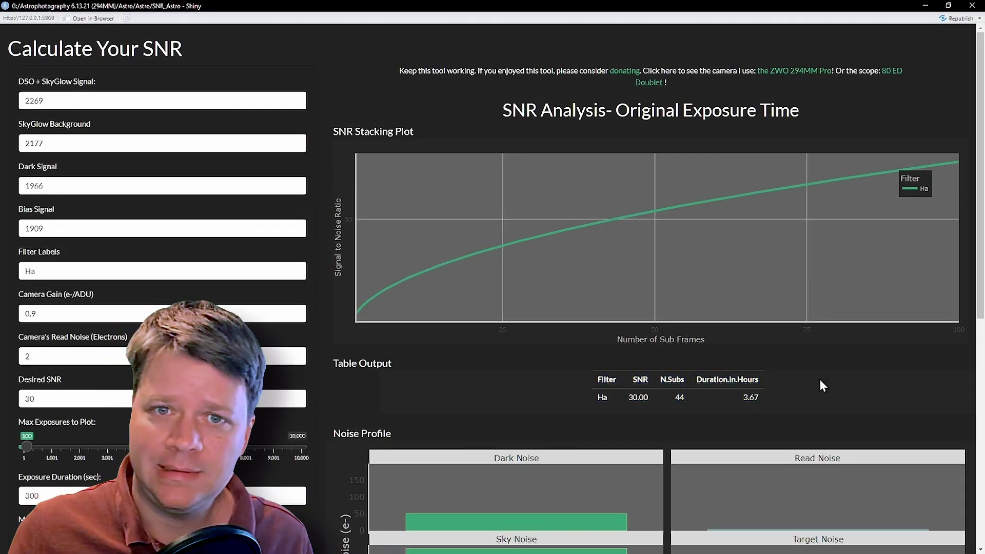
scroll(813, 372, "down", 2)
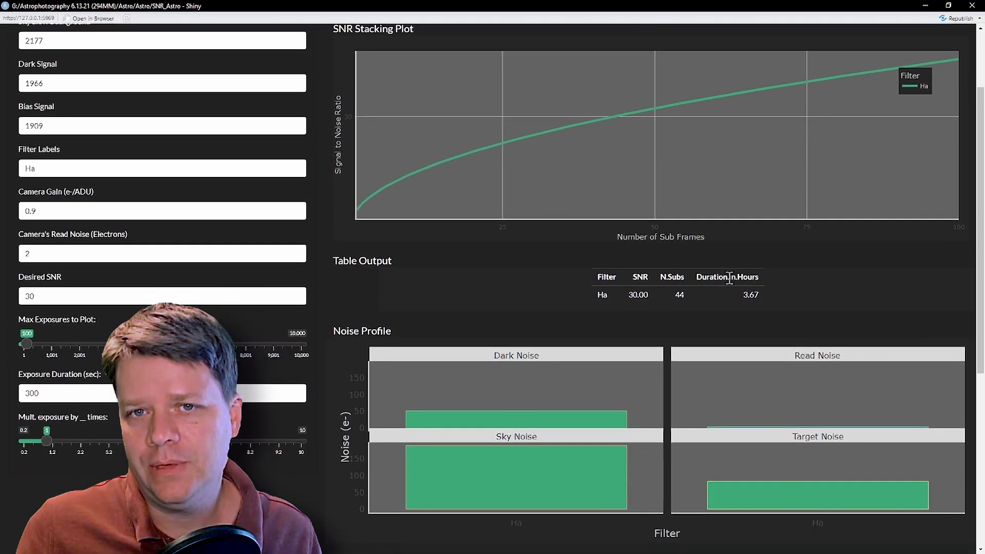
Step: Zoom in on the Read Noise bar in the noise profiles, then restore their default scale
mouse_move(529, 421)
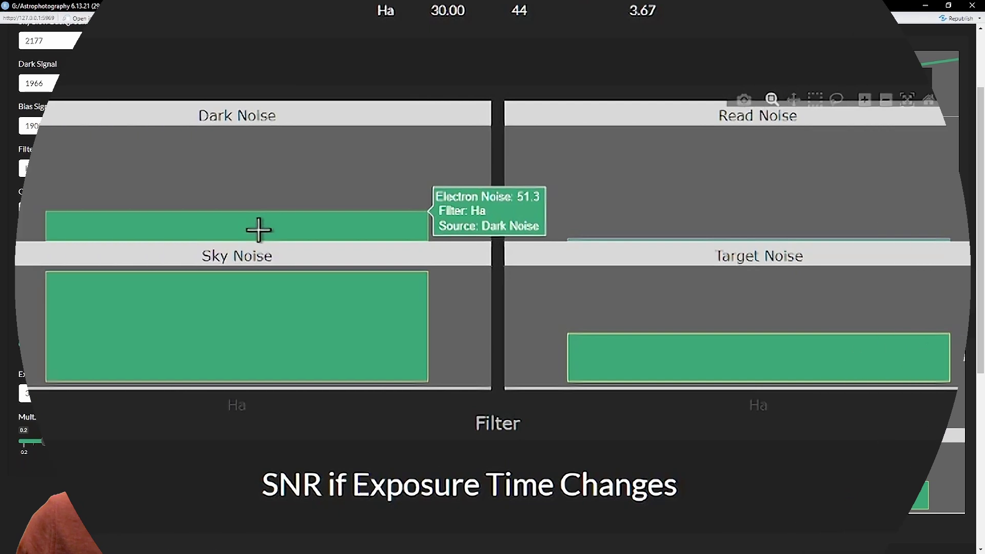
left_click_drag(556, 213, 967, 279)
mouse_move(850, 222)
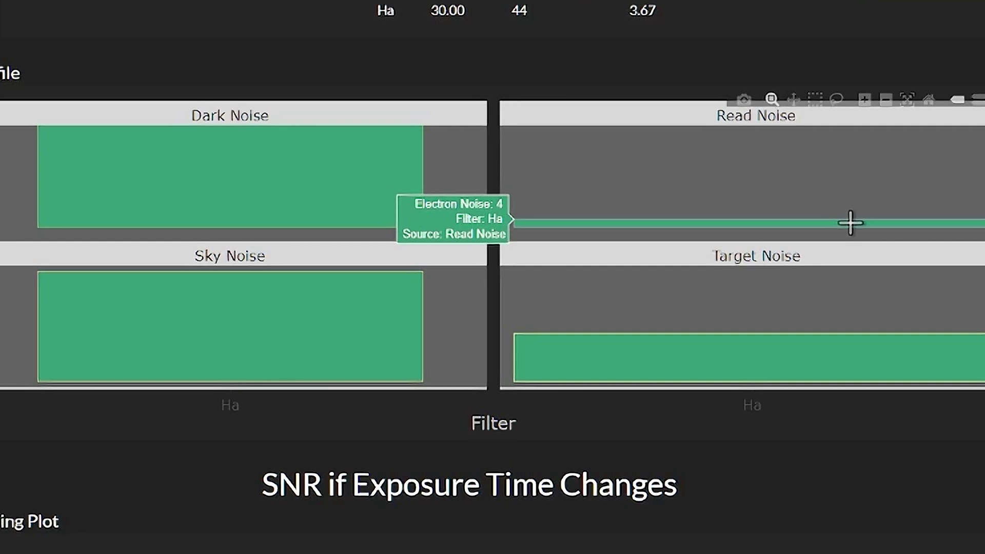
mouse_move(371, 170)
mouse_move(622, 222)
left_click(906, 101)
left_click(927, 100)
mouse_move(419, 312)
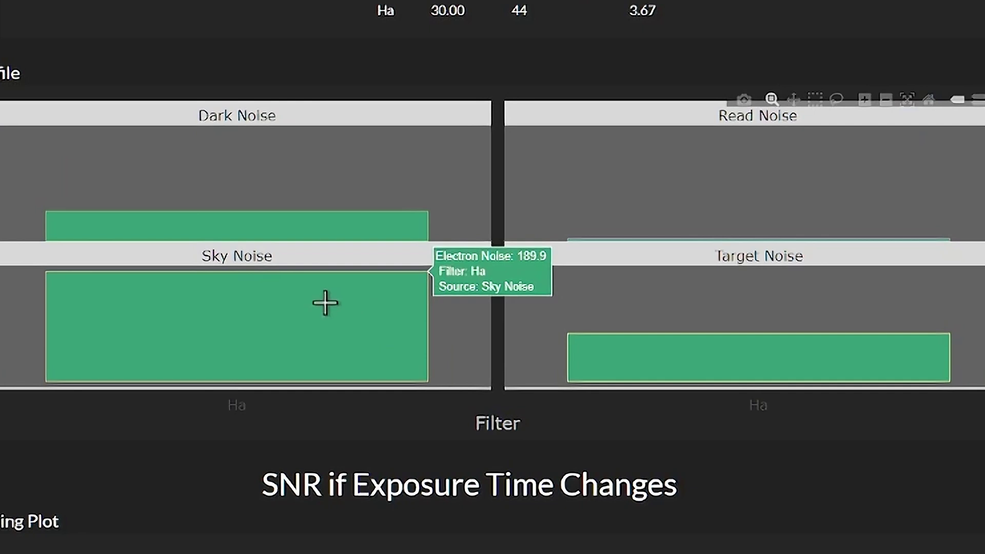
mouse_move(258, 230)
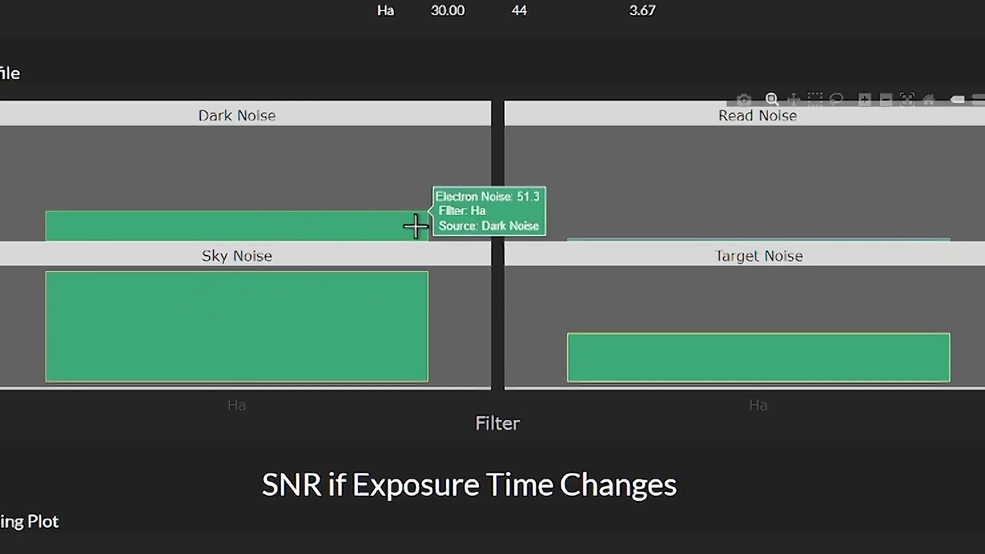
left_click_drag(557, 214, 969, 279)
double_click(853, 162)
Step: Zoom the SNR stacking plot onto the first subs, where 8 subs reach about 12.9 SNR
mouse_move(218, 352)
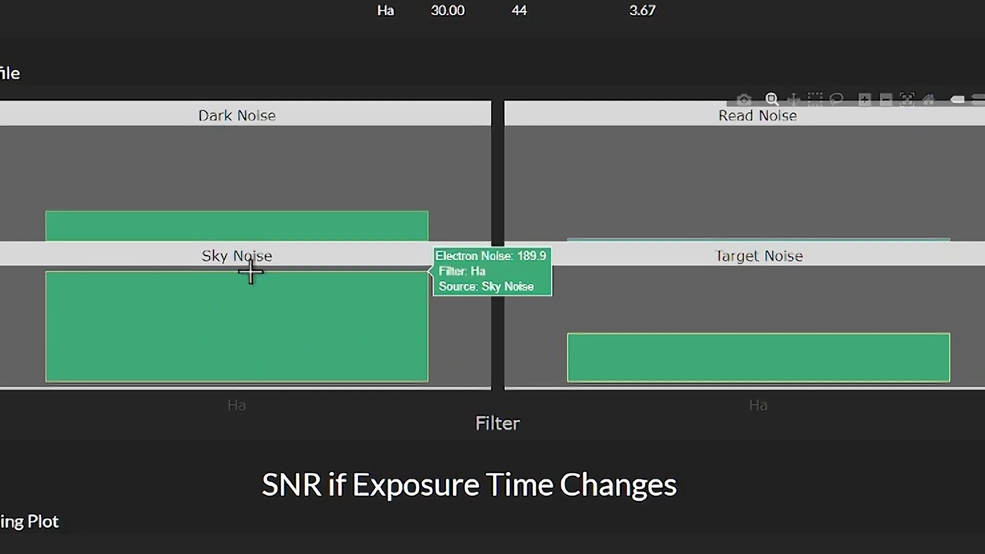
mouse_move(702, 355)
mouse_move(365, 321)
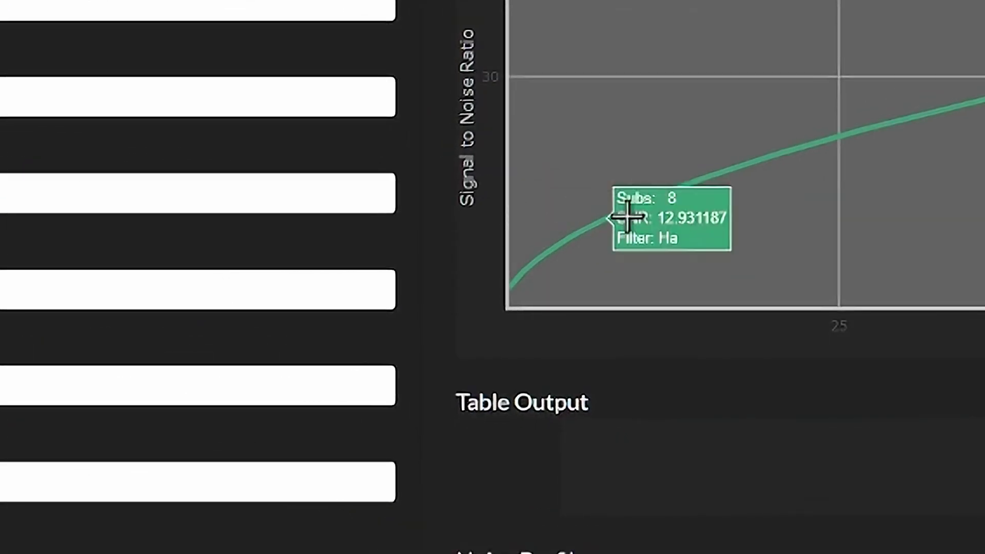
left_click_drag(620, 286, 452, 270)
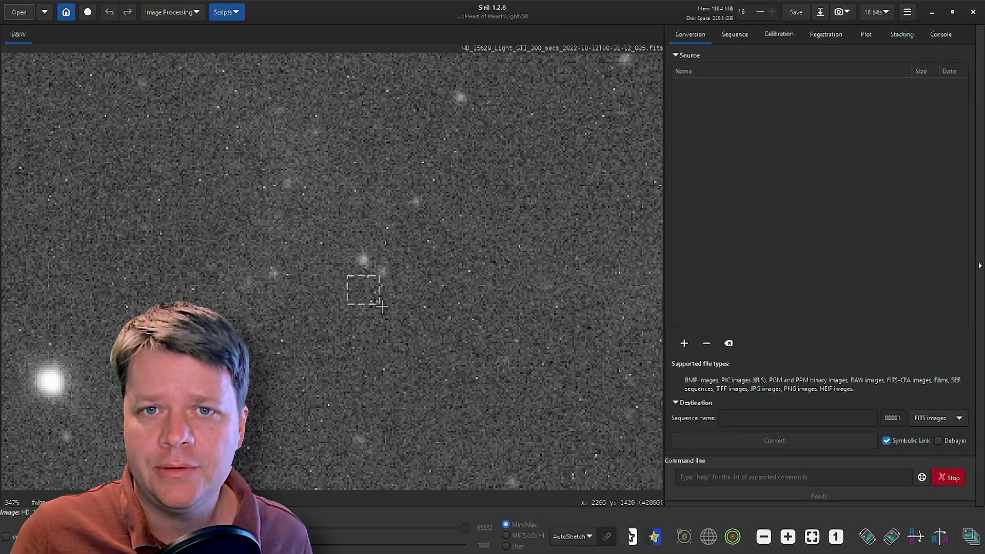
Step: Read the SII frame's region statistics, then sample a small background patch giving mean 2039.5
right_click(370, 295)
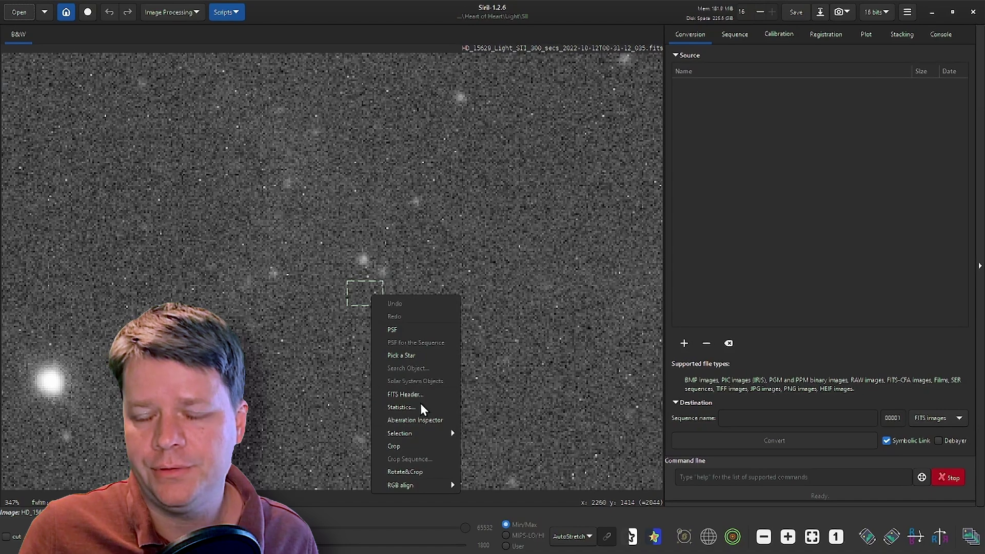
left_click(420, 405)
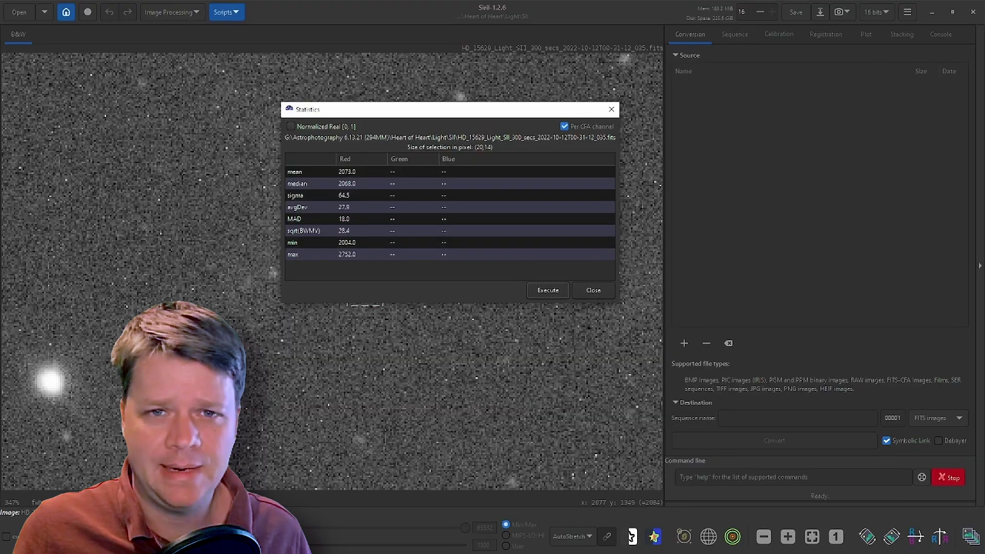
left_click(391, 173)
scroll(226, 200, "down", 5)
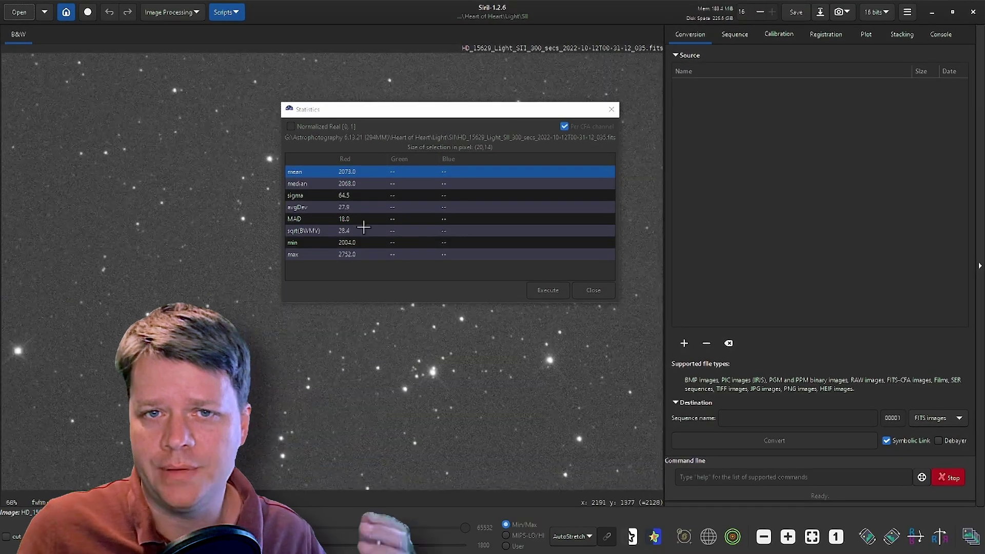
left_click_drag(97, 202, 110, 214)
left_click(589, 281)
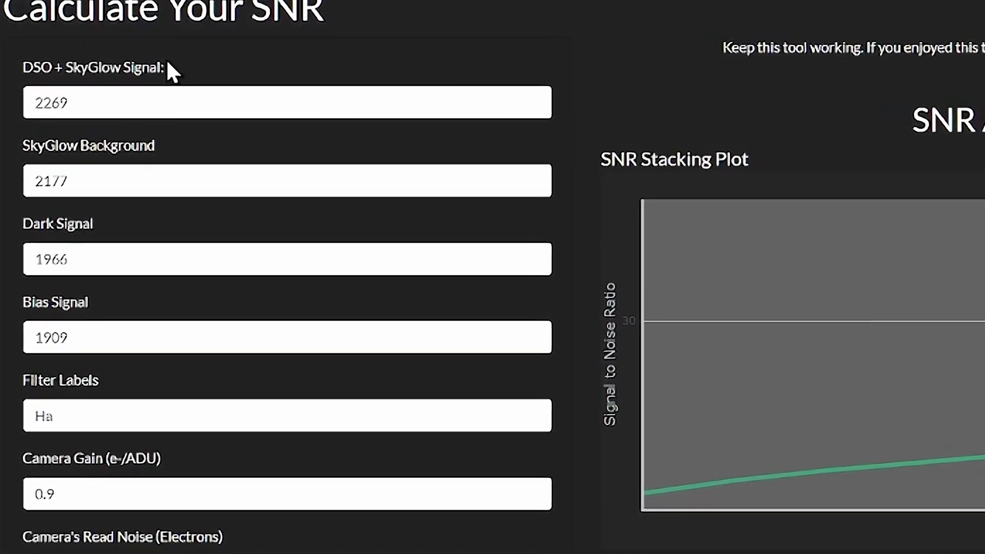
Step: Append 2059 to SkyGlow Background and SII to Filter Labels, comparing SII's 860 subs with Ha
left_click(105, 103)
left_click(167, 140)
type(", 2059")
left_click(85, 439)
type(", SII")
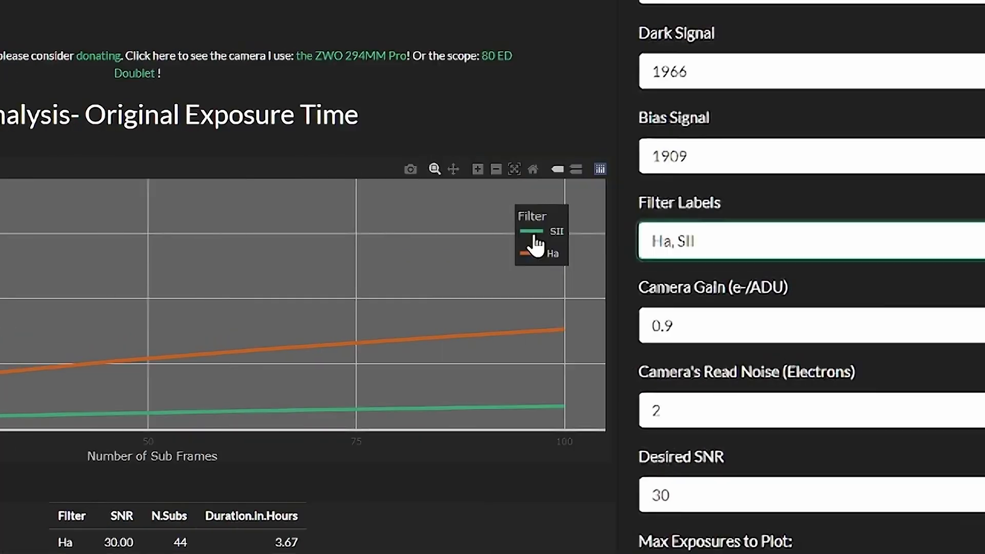
scroll(698, 497, "down", 5)
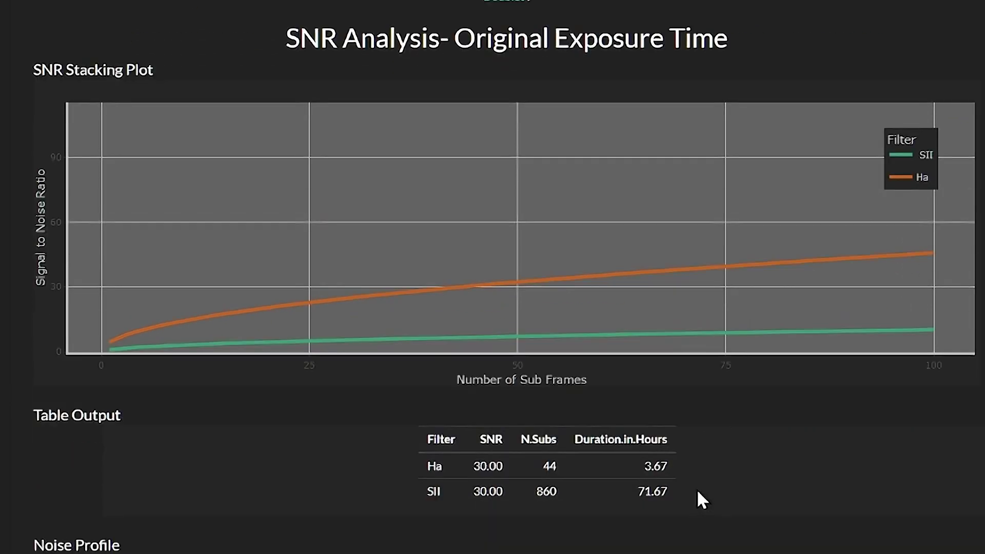
scroll(698, 432, "down", 2)
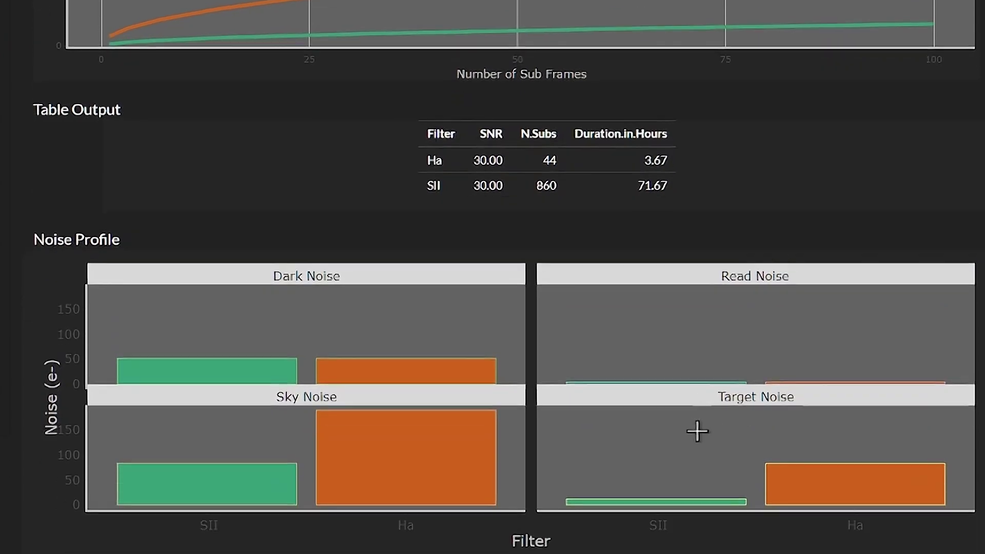
mouse_move(247, 484)
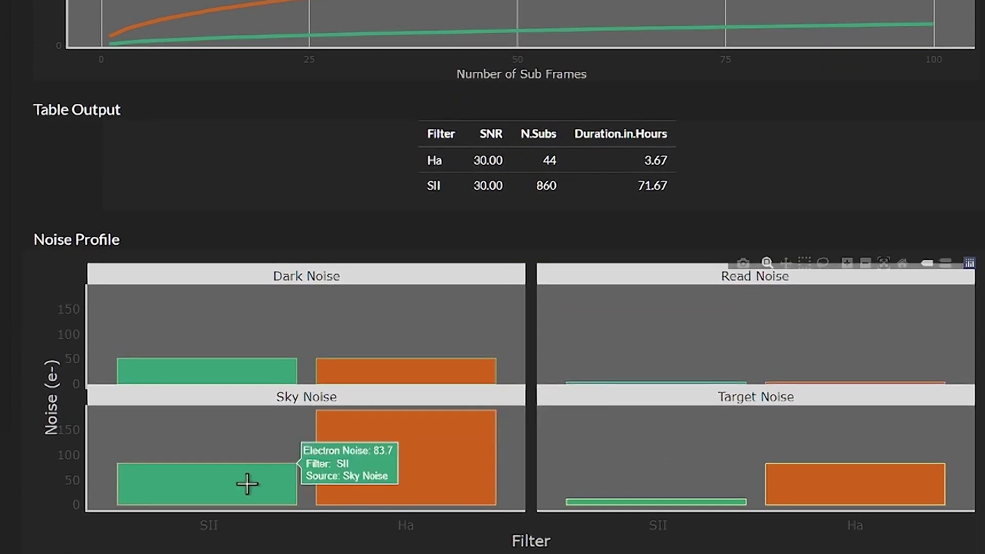
mouse_move(335, 446)
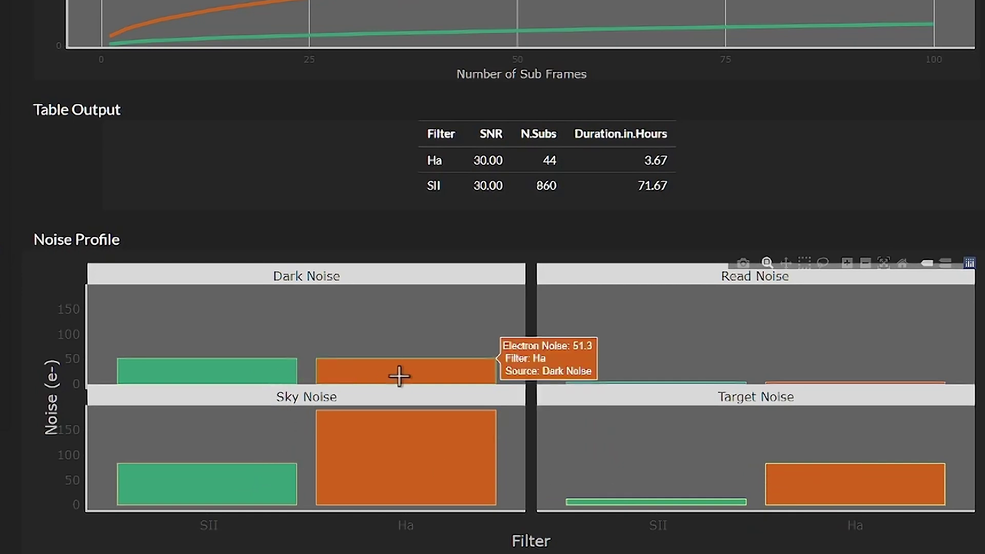
left_click_drag(558, 349, 973, 411)
mouse_move(808, 375)
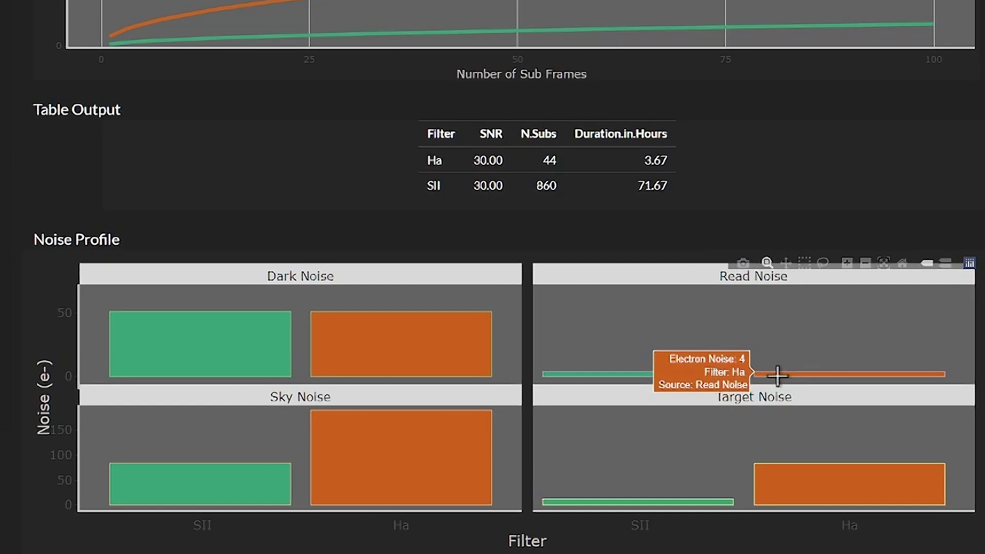
left_click(903, 269)
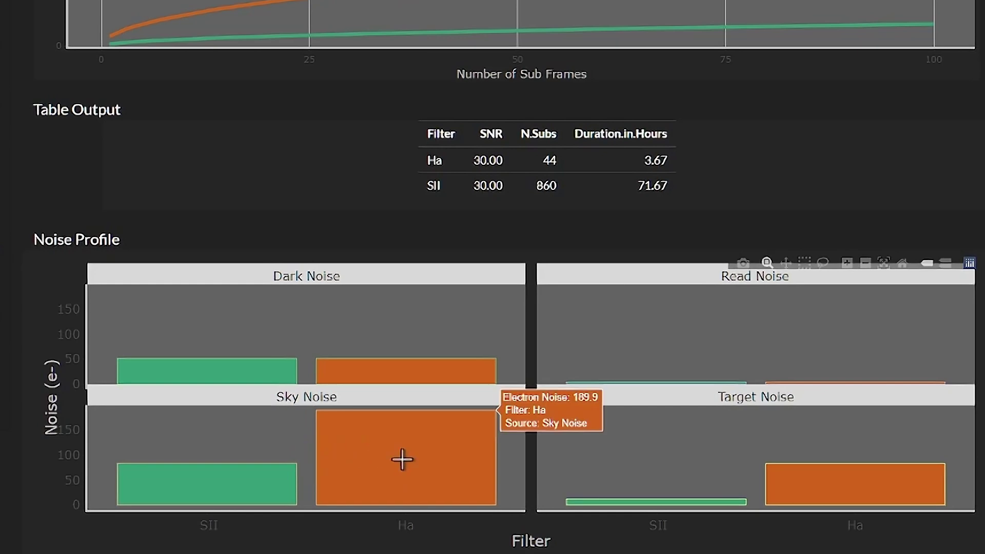
mouse_move(623, 501)
mouse_move(243, 500)
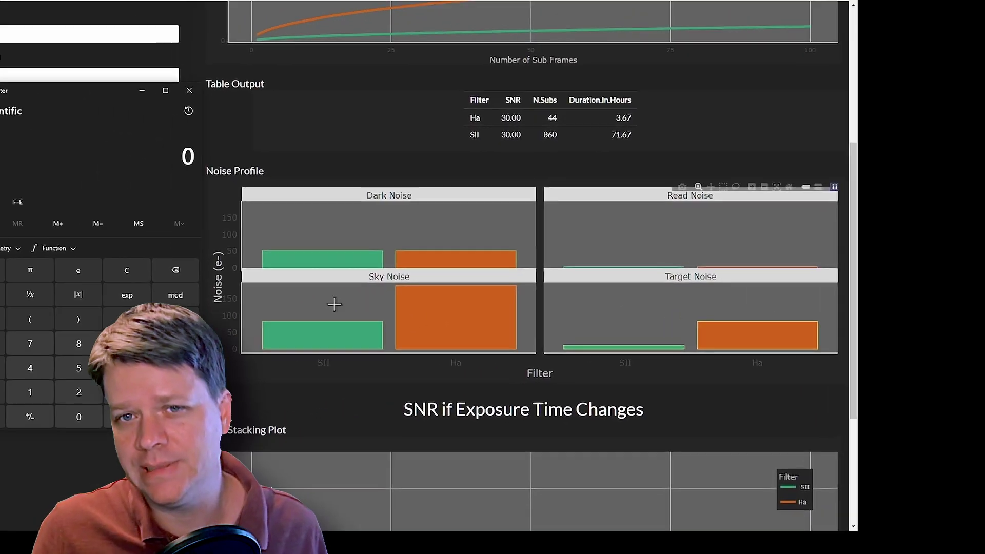
Step: Compute 860 ÷ 44 in Calculator (19.5454…) and copy the result's leading digits
mouse_move(91, 305)
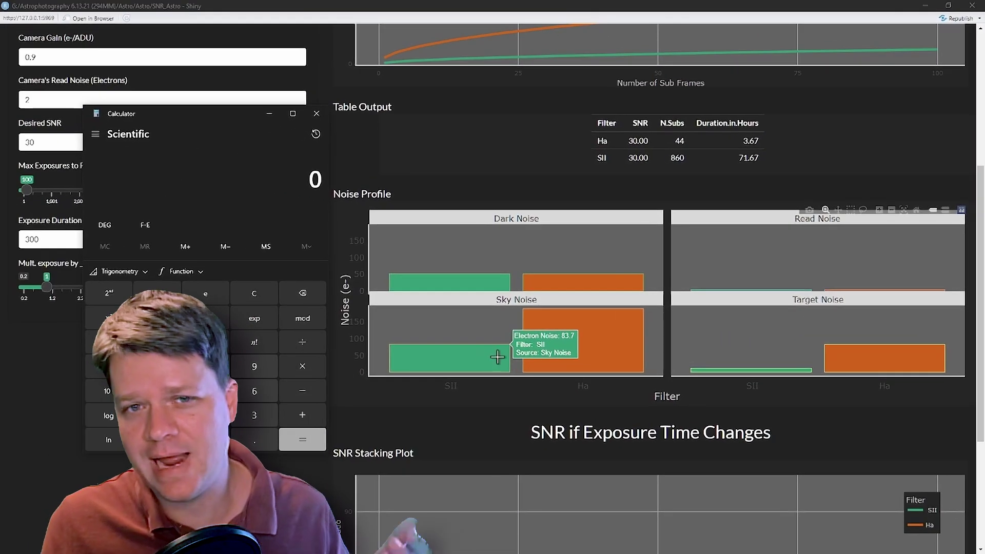
mouse_move(846, 368)
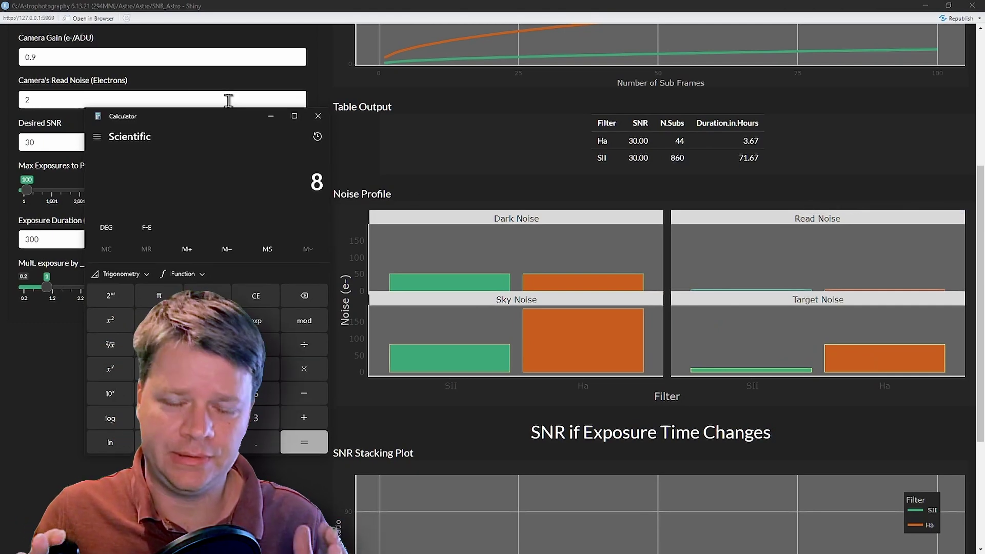
type("860")
key("slash")
type("44")
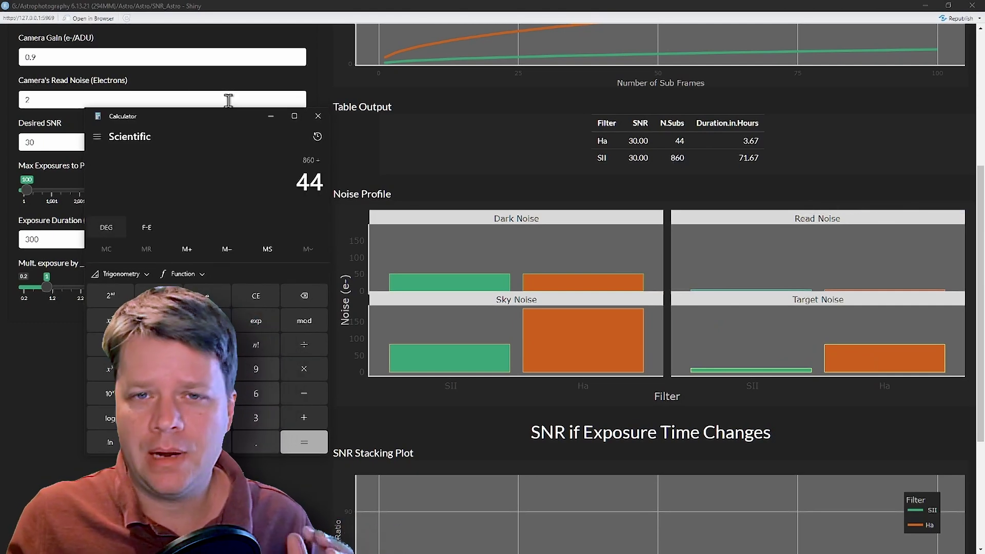
key("Return")
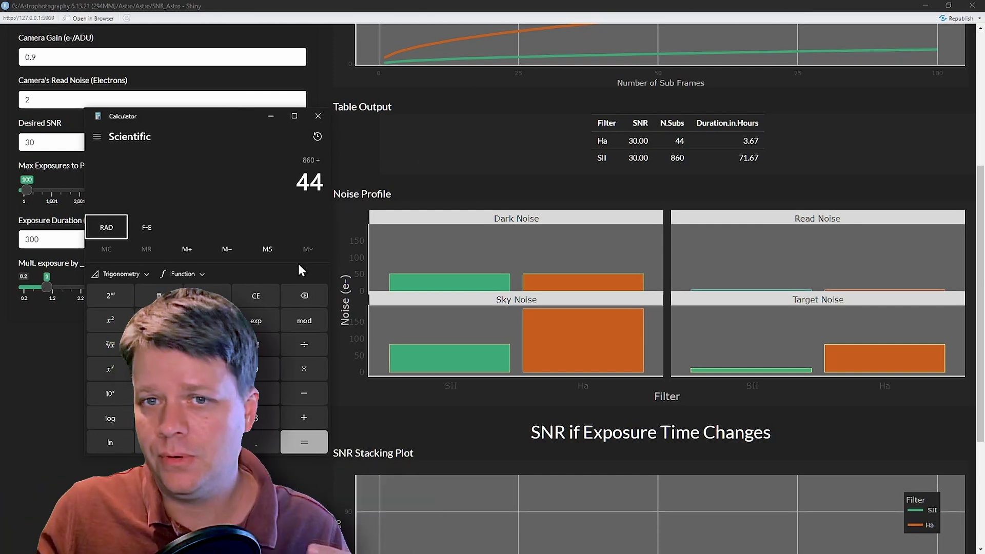
left_click(302, 447)
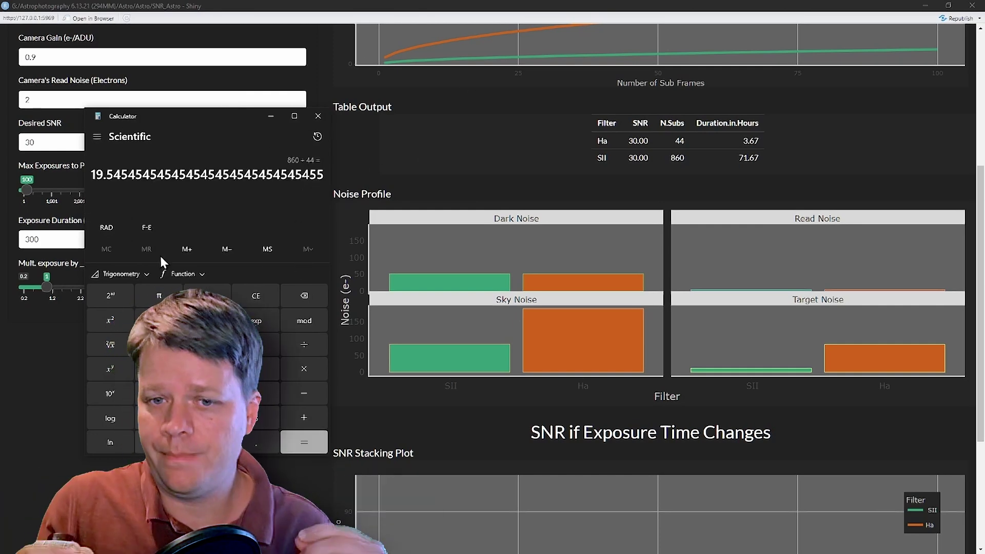
left_click_drag(91, 175, 153, 177)
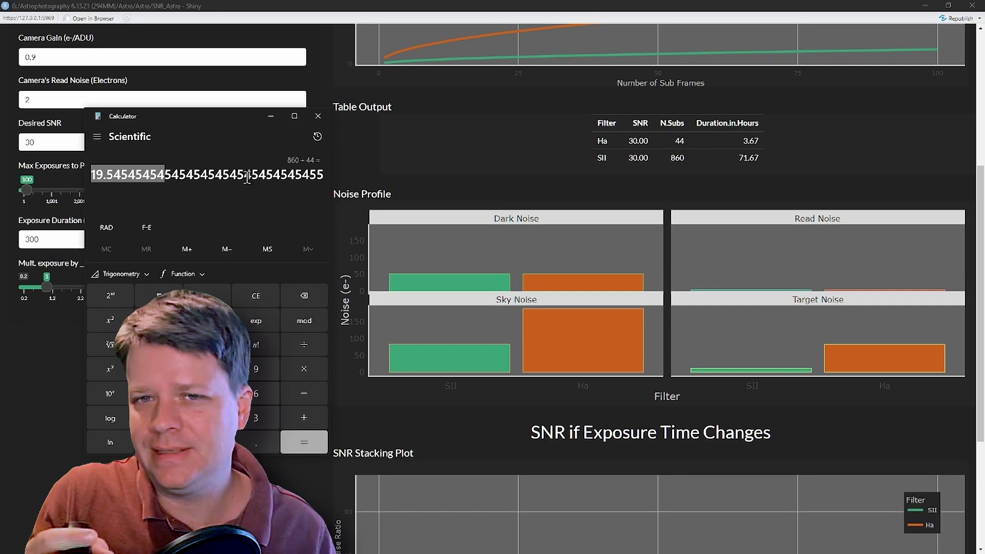
key("ctrl+c")
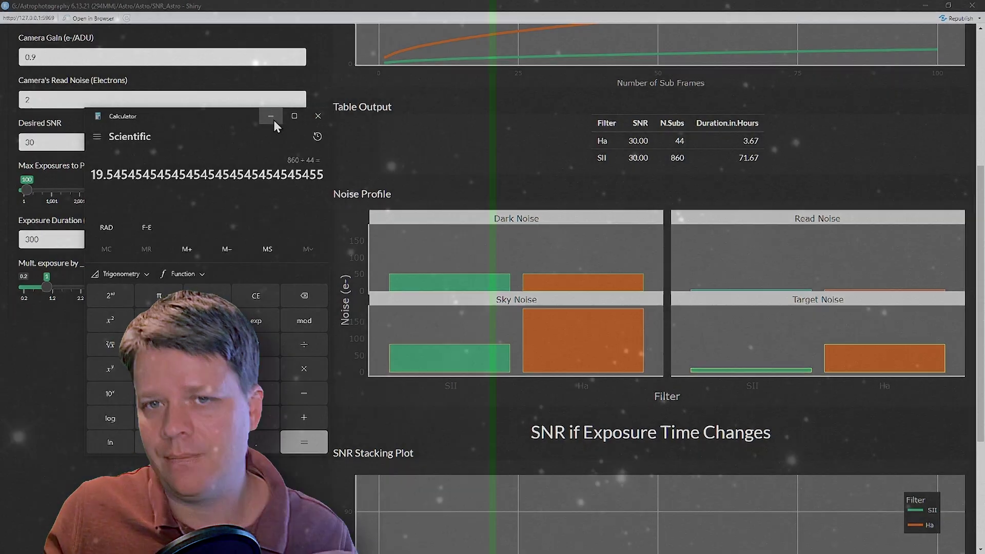